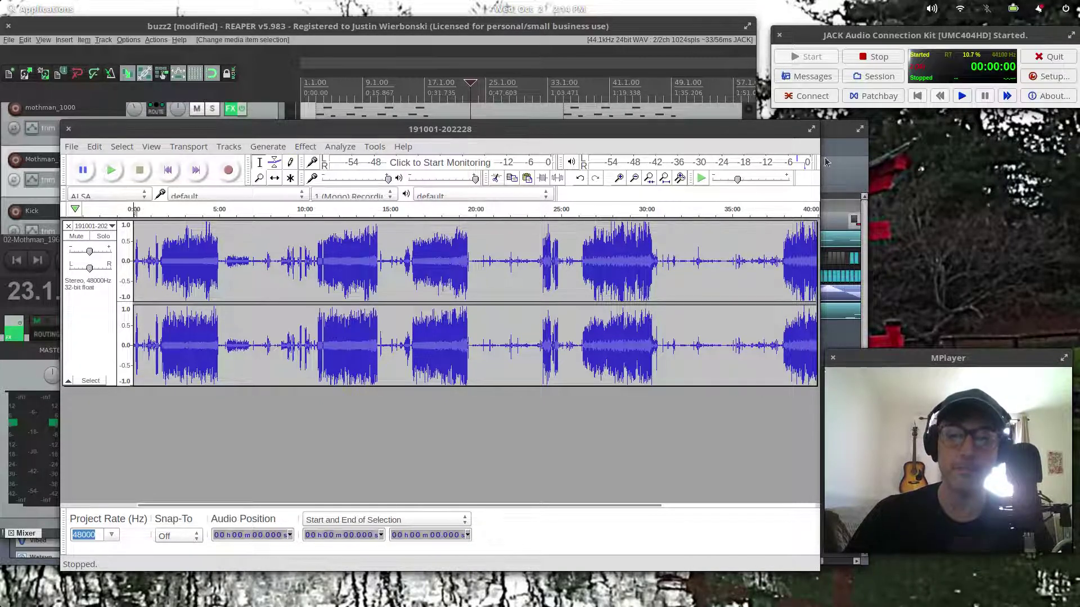
Bring the LMMS, REAPER and Audacity project windows to the front in turn, ending on REAPER
{"action": "left_click_drag", "start_coordinate": [686, 133], "coordinate": [658, 133]}
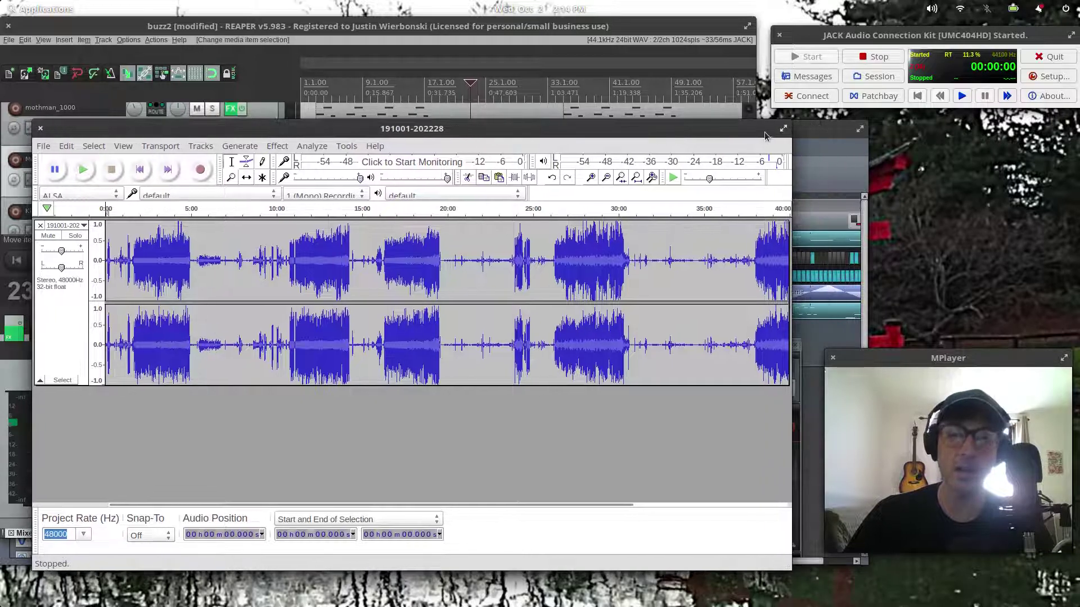
{"action": "left_click", "coordinate": [807, 131]}
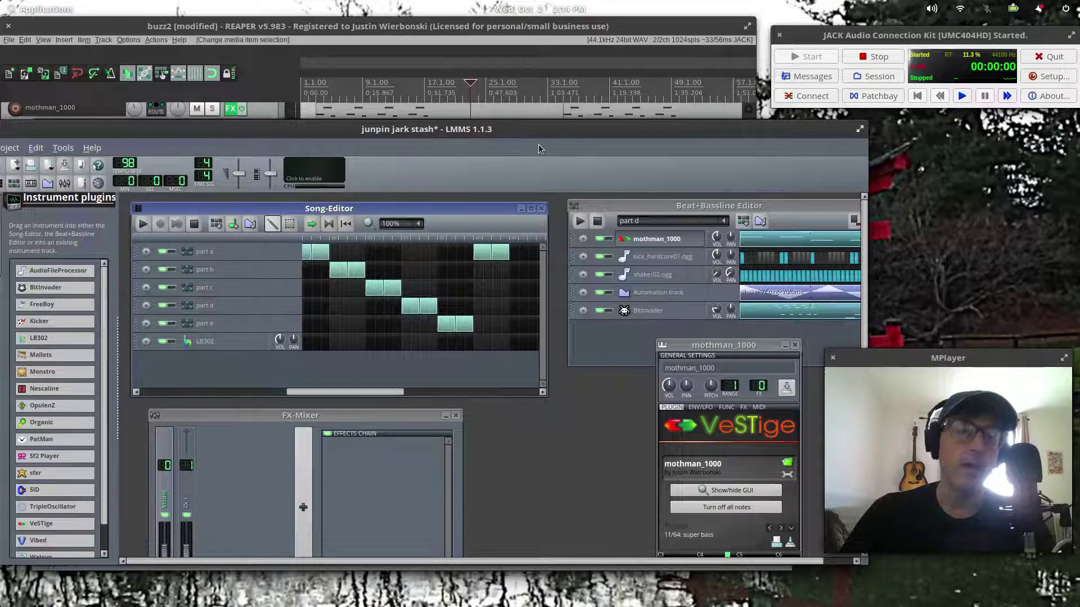
{"action": "left_click", "coordinate": [420, 28]}
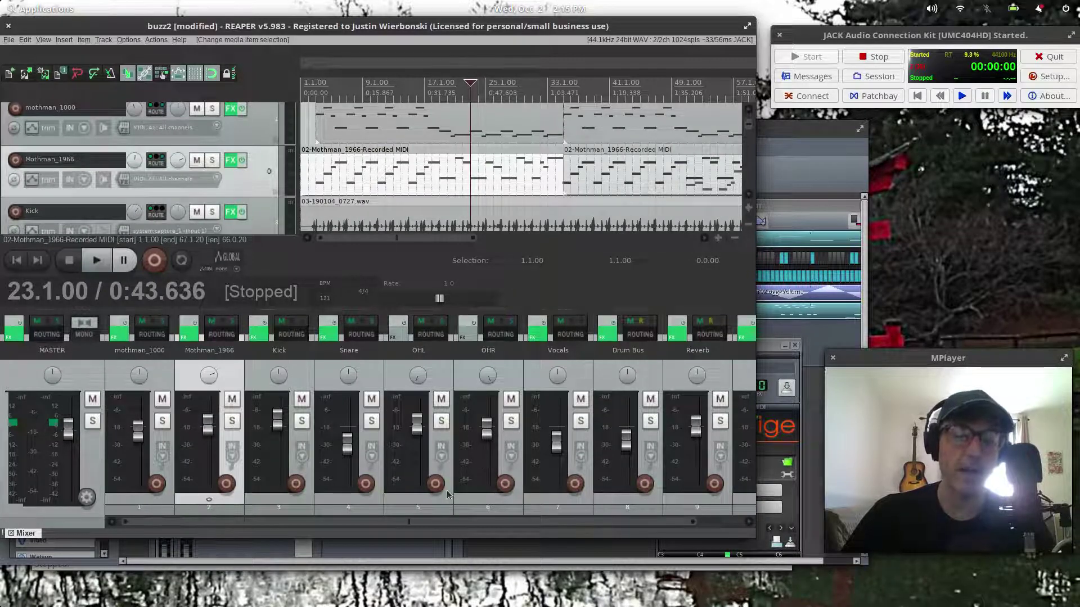
{"action": "mouse_move", "coordinate": [569, 601]}
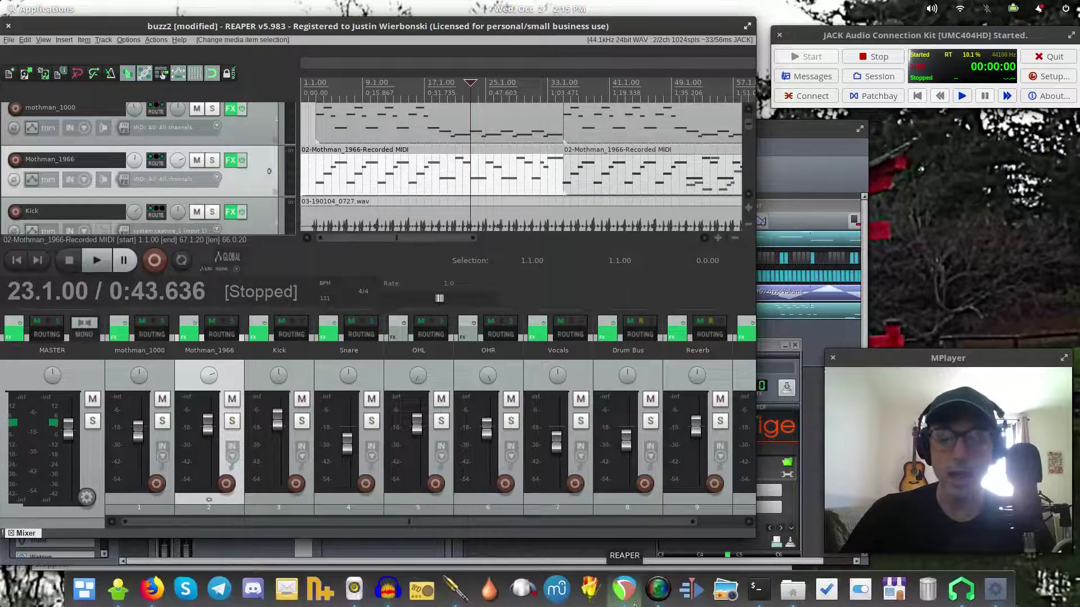
{"action": "left_click", "coordinate": [388, 589]}
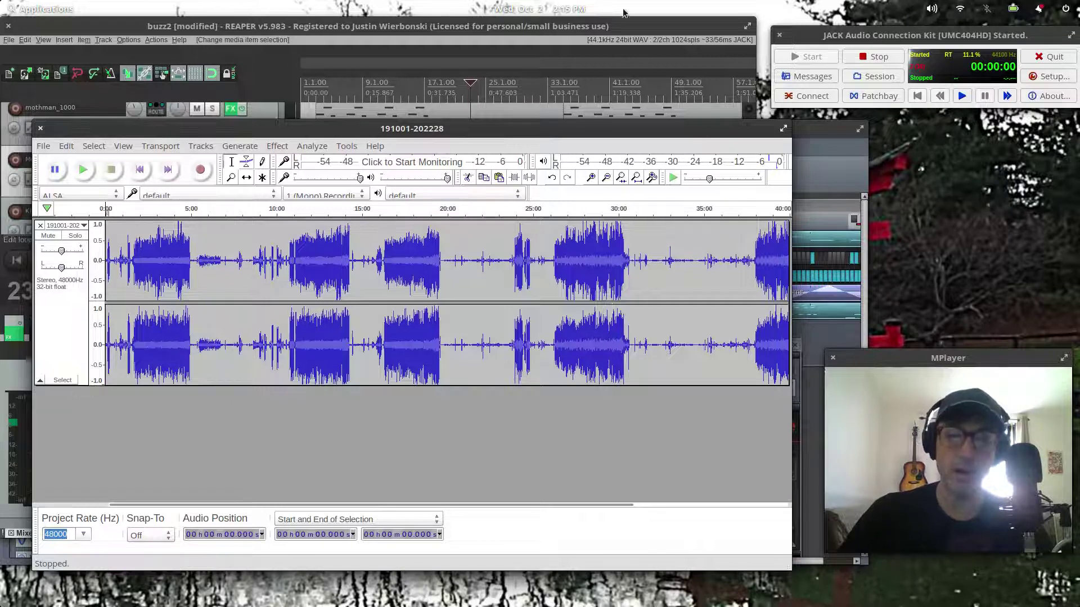
{"action": "left_click", "coordinate": [486, 26]}
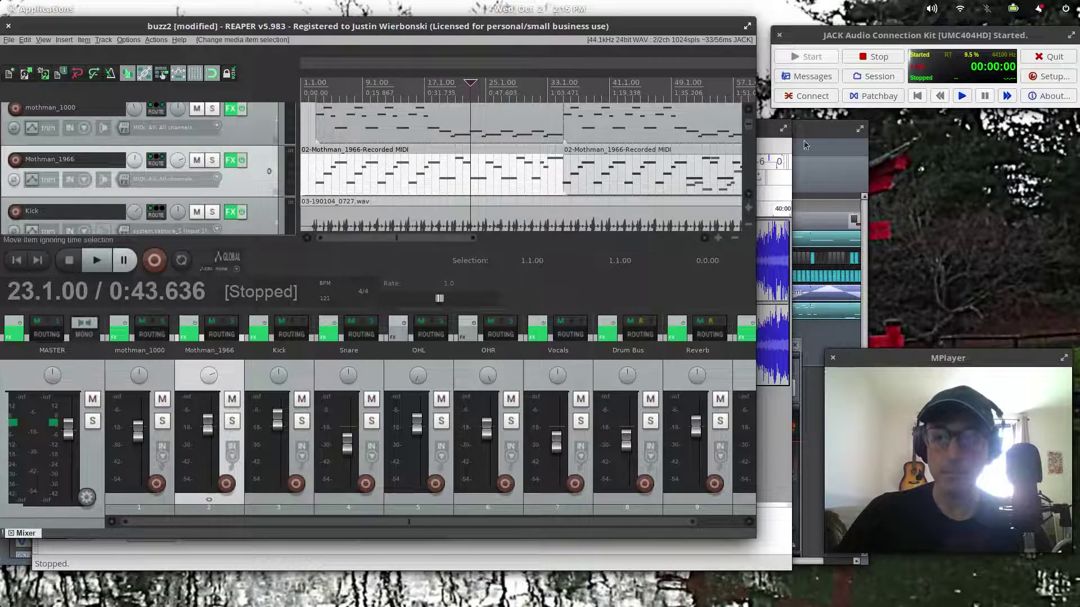
Switch to Audacity, record a short test clip onto a new track and zoom in on its waveform
{"action": "left_click", "coordinate": [766, 137]}
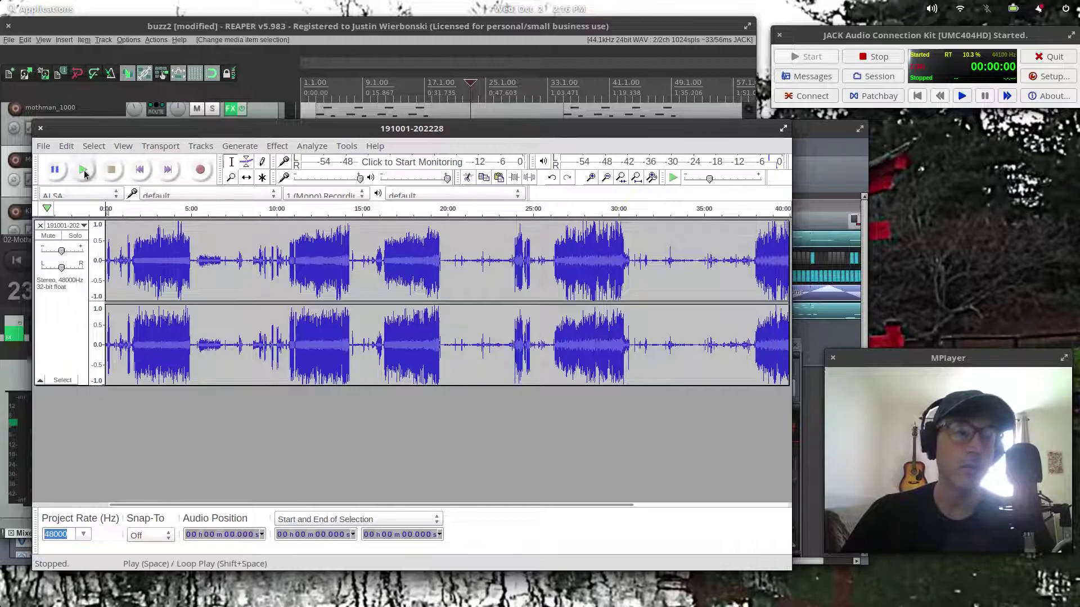
{"action": "left_click", "coordinate": [194, 174]}
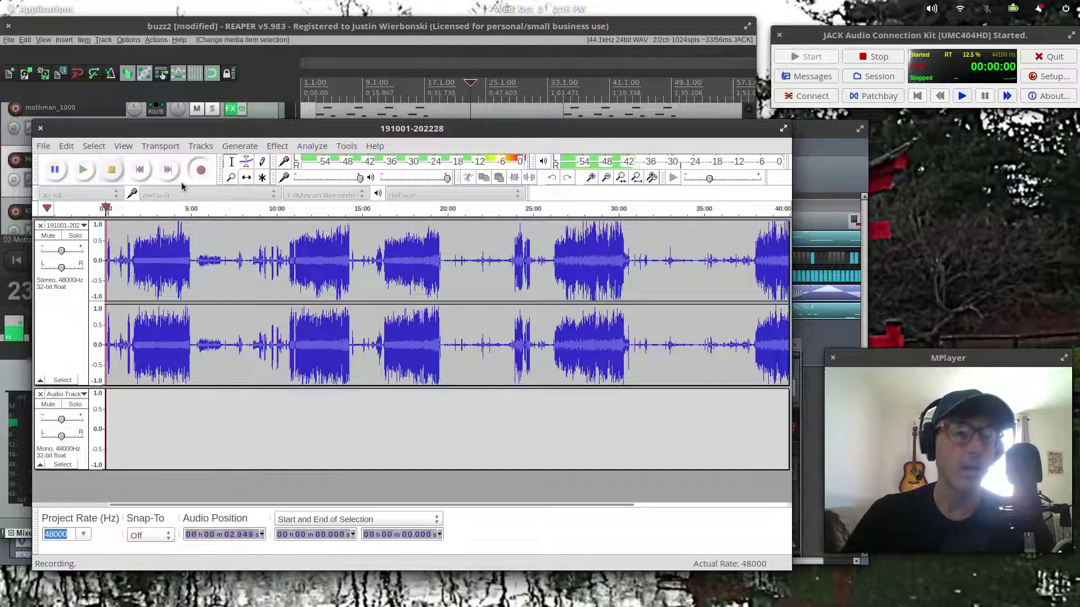
{"action": "key", "text": "space"}
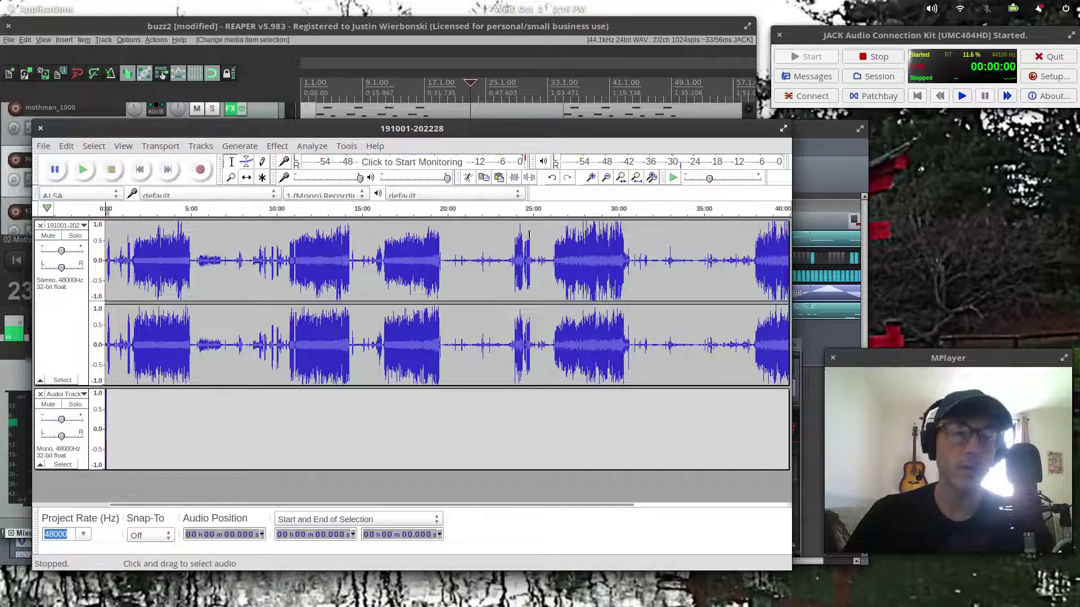
{"action": "left_click", "coordinate": [591, 178]}
{"action": "left_click", "coordinate": [591, 177]}
{"action": "left_click", "coordinate": [591, 177]}
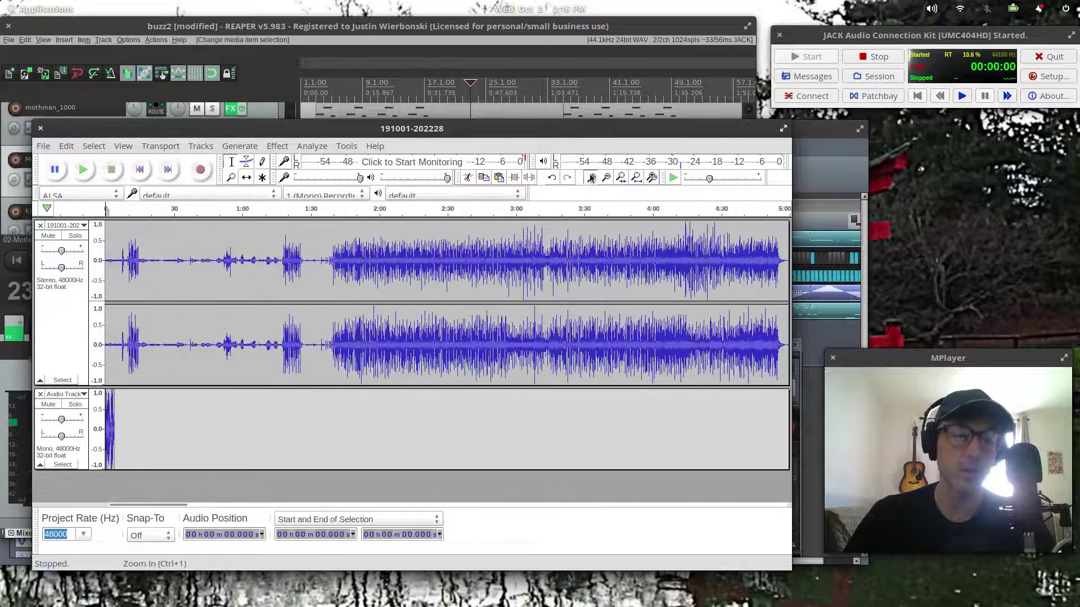
{"action": "left_click", "coordinate": [591, 178]}
{"action": "left_click", "coordinate": [591, 178]}
{"action": "left_click", "coordinate": [591, 178]}
{"action": "left_click", "coordinate": [591, 177]}
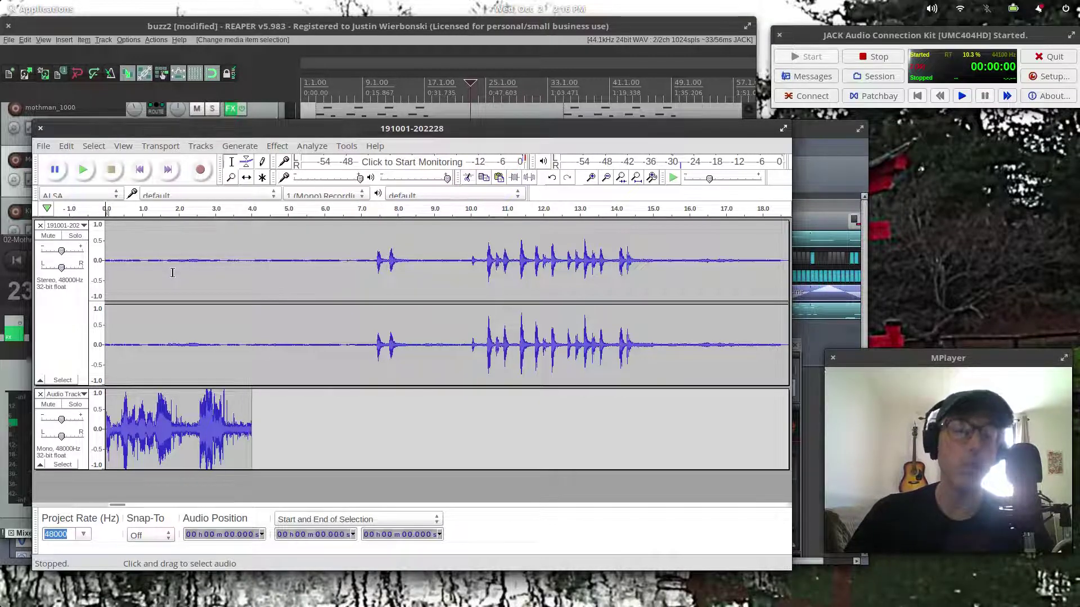
Select the whole original stereo track and delete the newly recorded mono track
{"action": "left_click", "coordinate": [66, 326]}
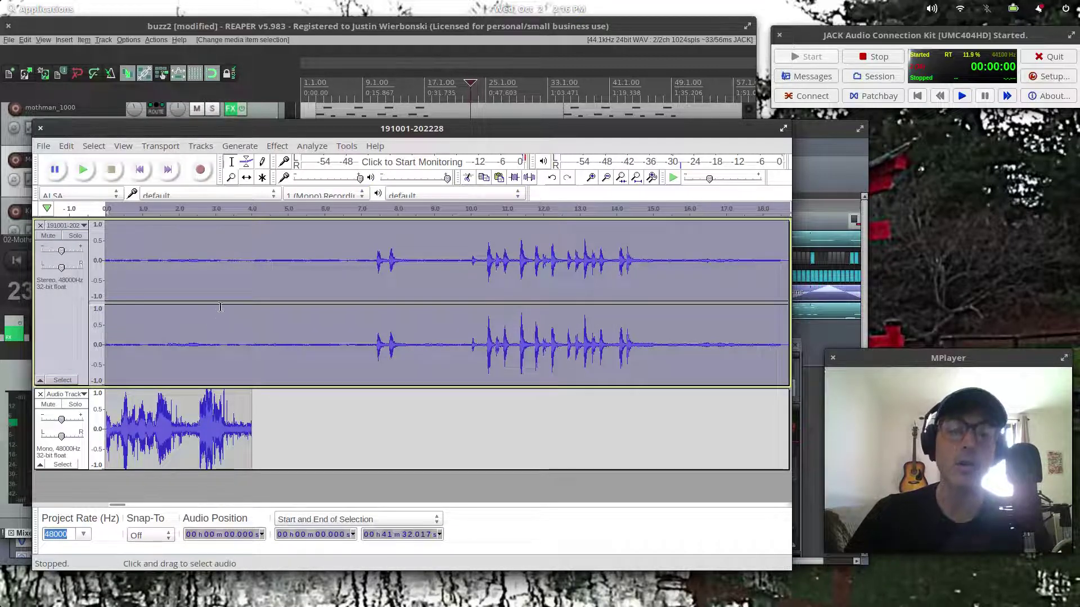
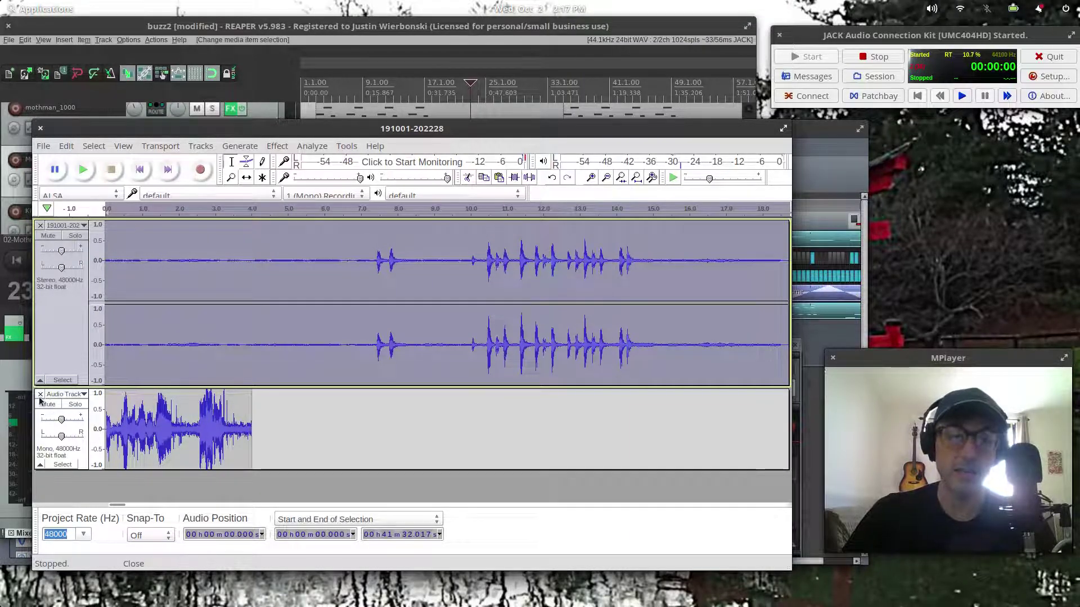
{"action": "left_click", "coordinate": [40, 394]}
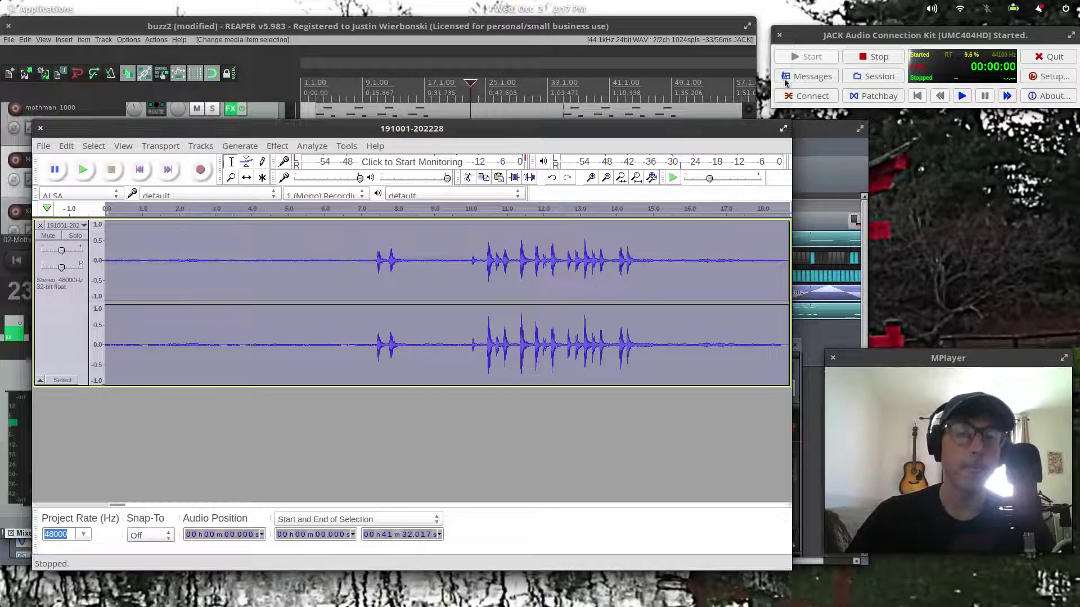
Bring the LMMS song project to the front for viewing and return to the Audacity project
{"action": "left_click", "coordinate": [821, 125]}
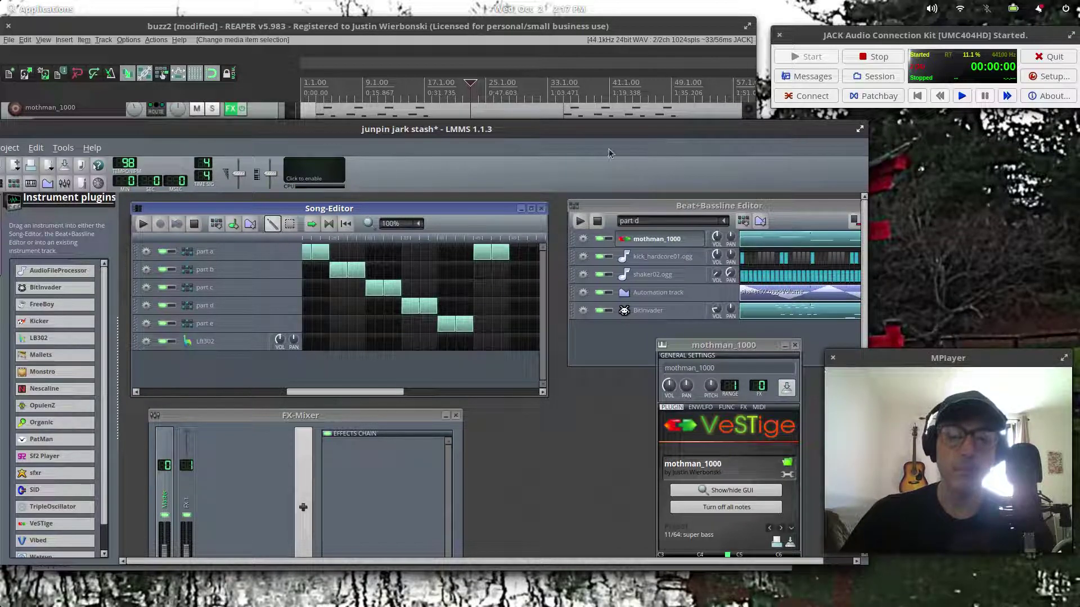
{"action": "mouse_move", "coordinate": [624, 596]}
{"action": "left_click", "coordinate": [394, 593]}
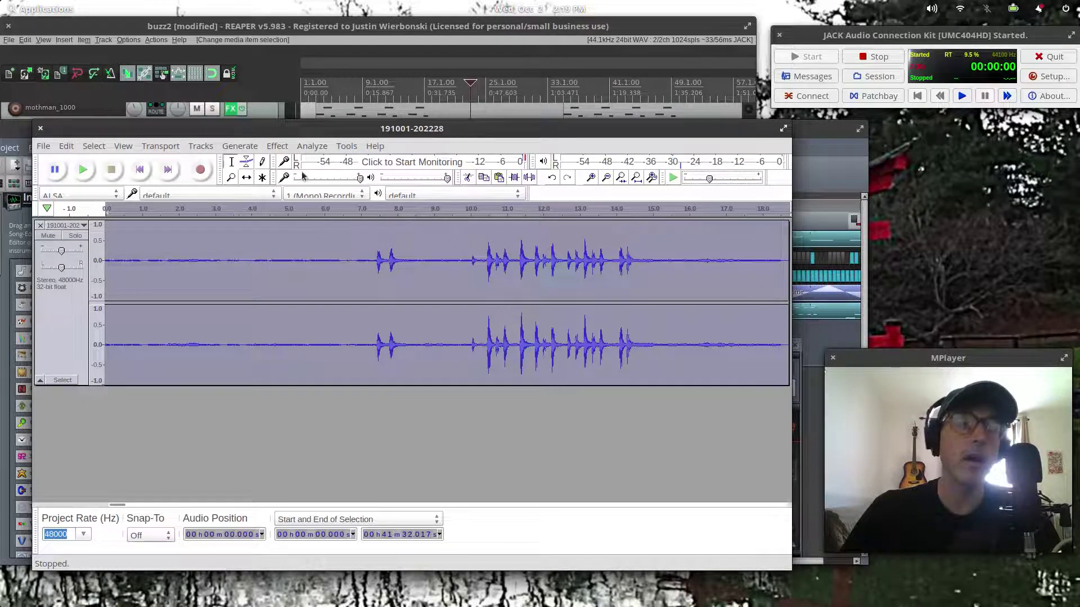
Try to apply the Compressor effect with its existing settings to the entire stereo track
{"action": "left_click", "coordinate": [472, 288]}
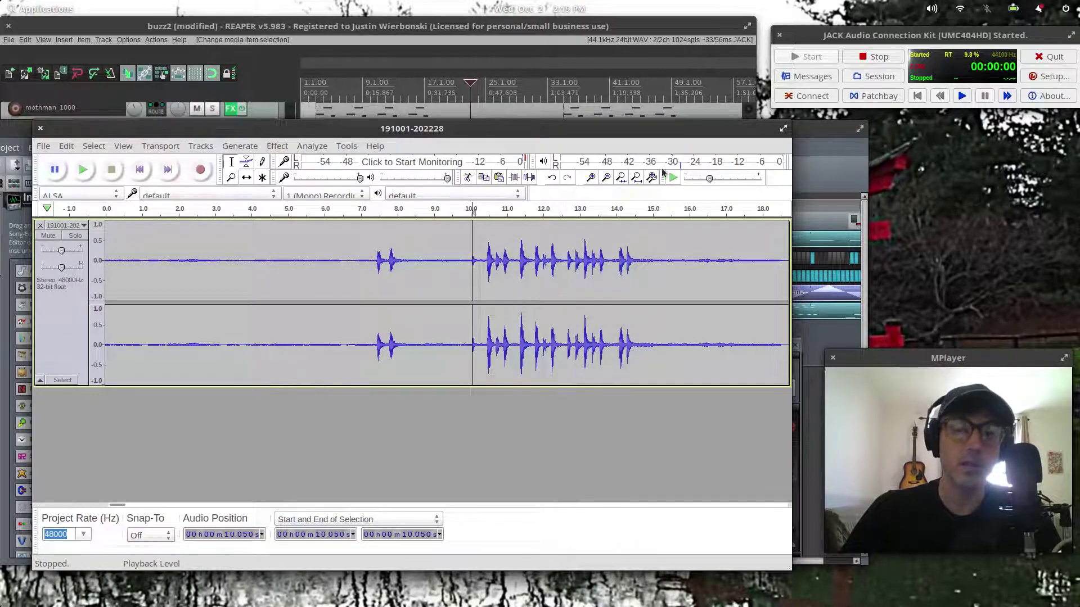
{"action": "left_click", "coordinate": [636, 178]}
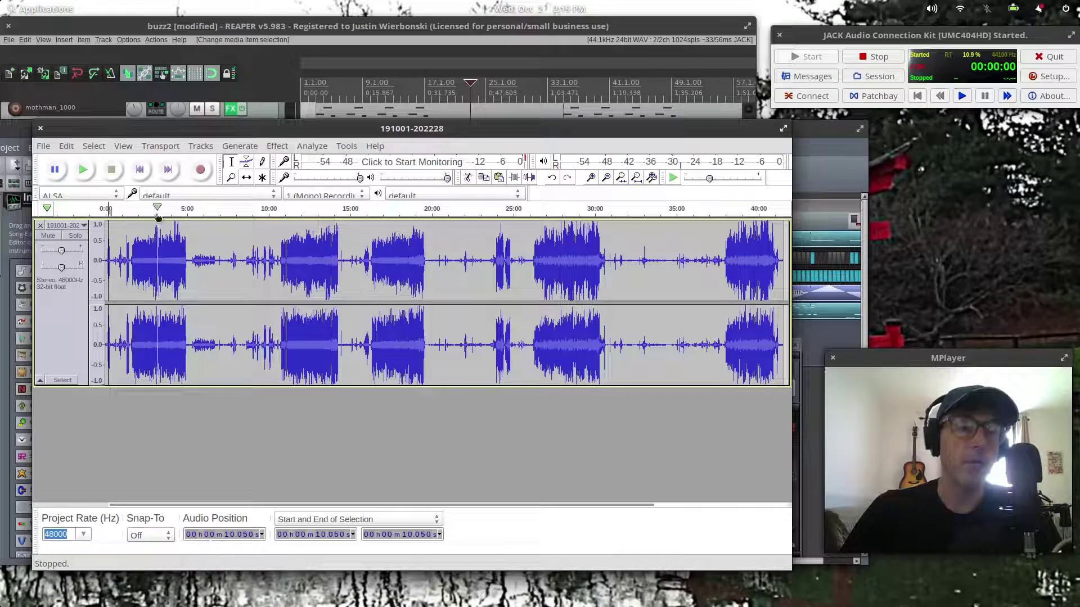
{"action": "left_click", "coordinate": [56, 335]}
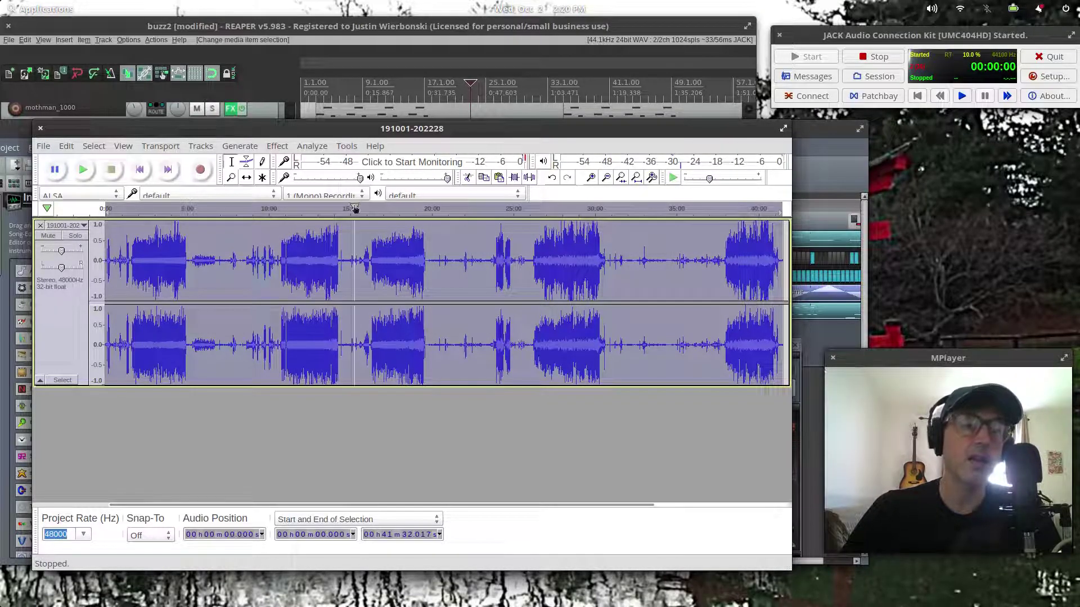
{"action": "left_click", "coordinate": [284, 147]}
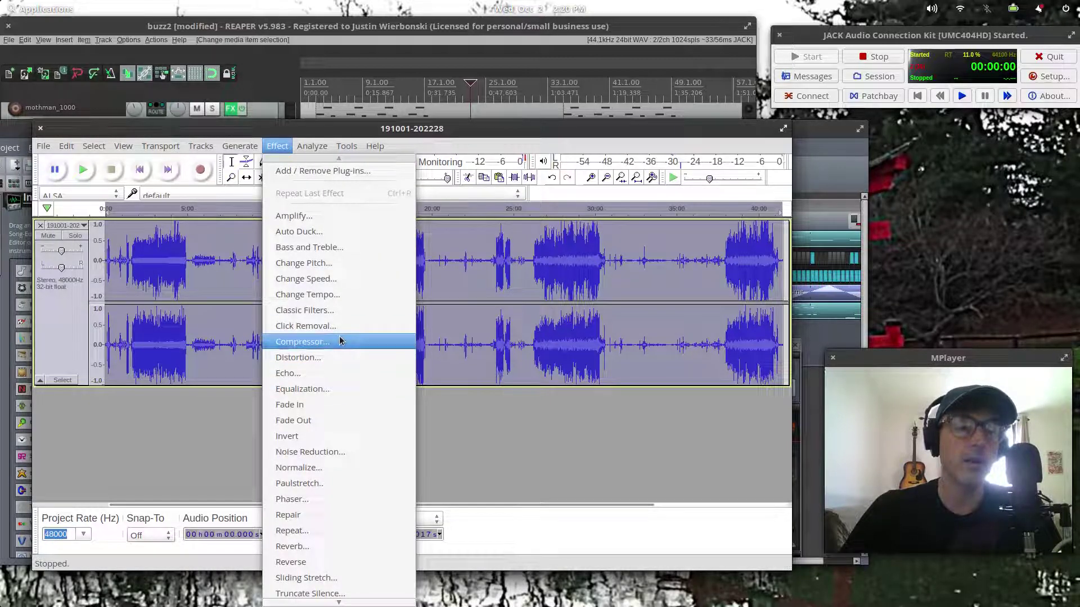
{"action": "left_click", "coordinate": [339, 340]}
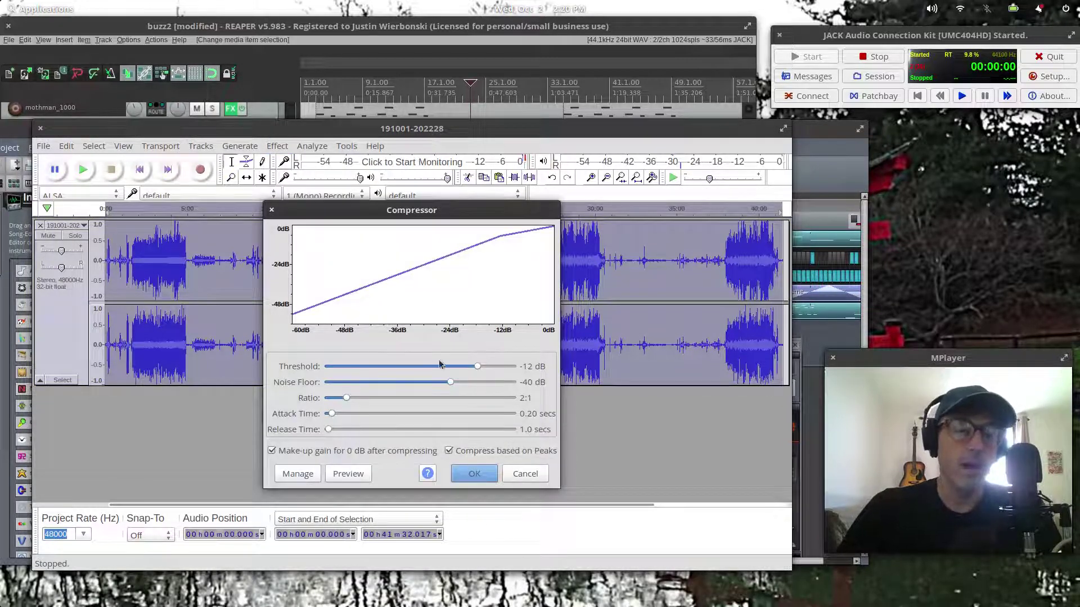
{"action": "left_click", "coordinate": [490, 475]}
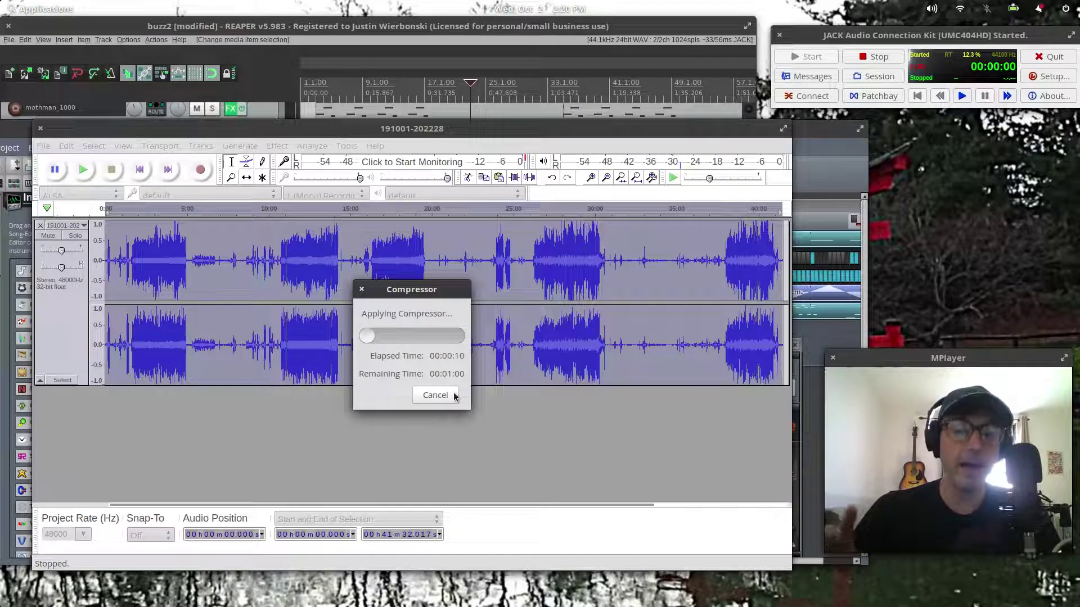
{"action": "left_click", "coordinate": [453, 395]}
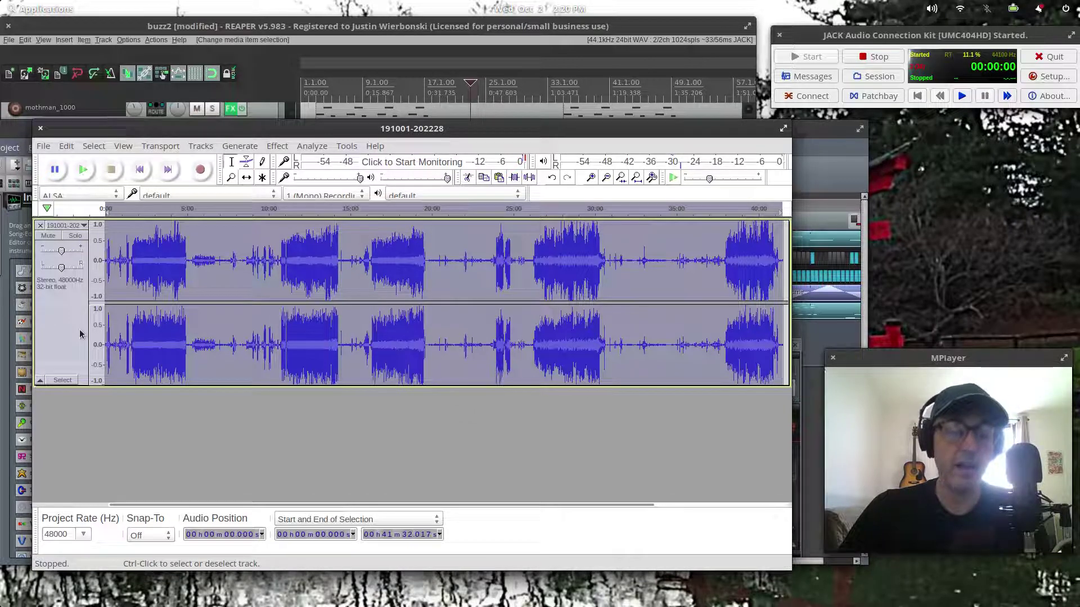
Duplicate the entire stereo track and mute the copy
{"action": "key", "text": "ctrl+d"}
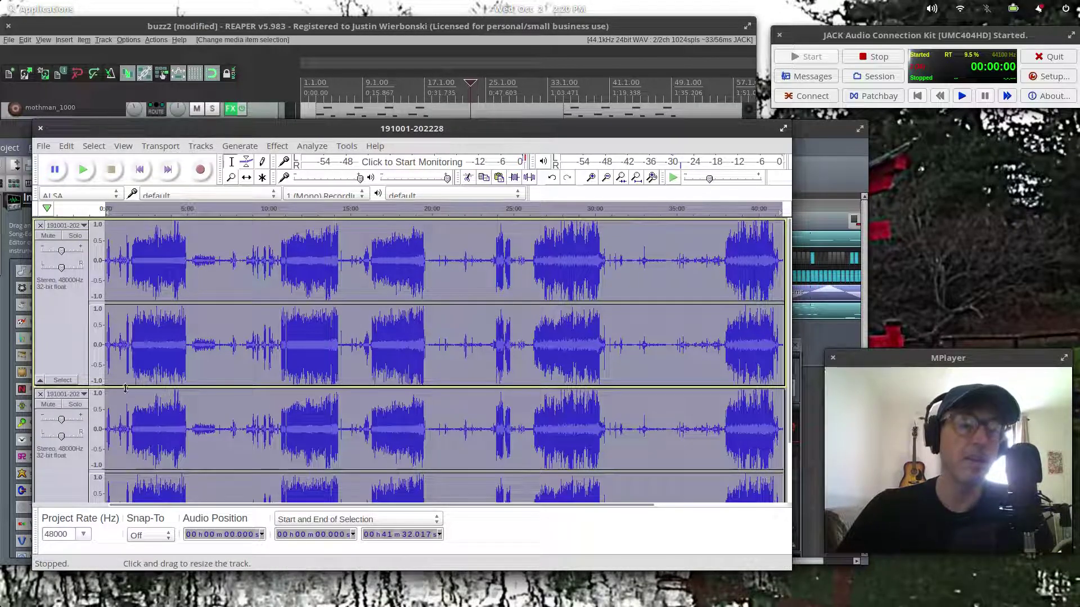
{"action": "left_click", "coordinate": [47, 404]}
{"action": "scroll", "coordinate": [67, 304], "scroll_direction": "down", "scroll_amount": 2}
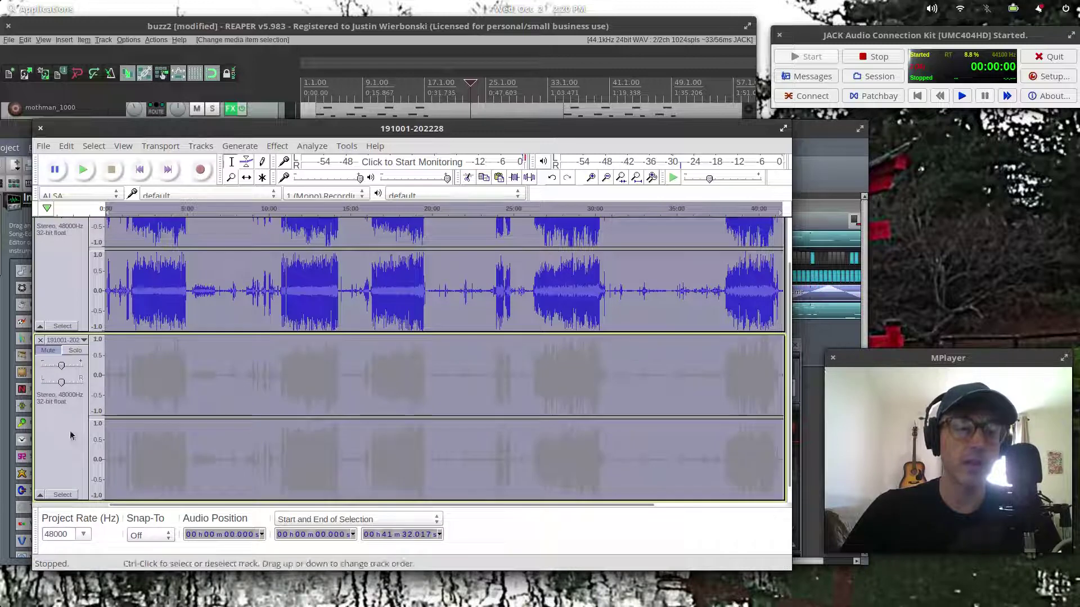
Solo the original stereo track and delete the muted copy
{"action": "left_click", "coordinate": [76, 274]}
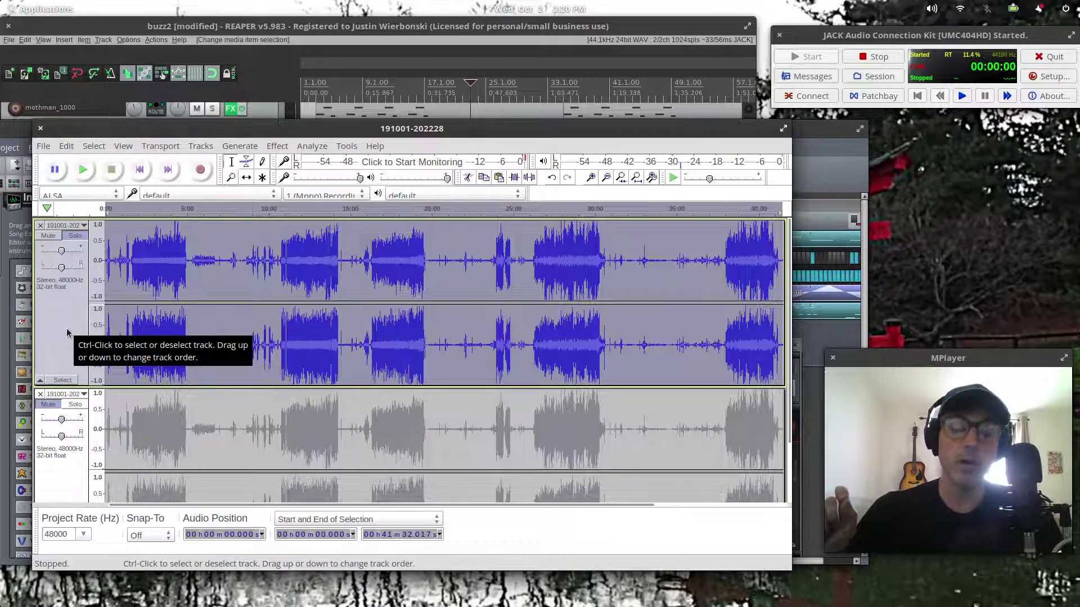
{"action": "left_click", "coordinate": [40, 396]}
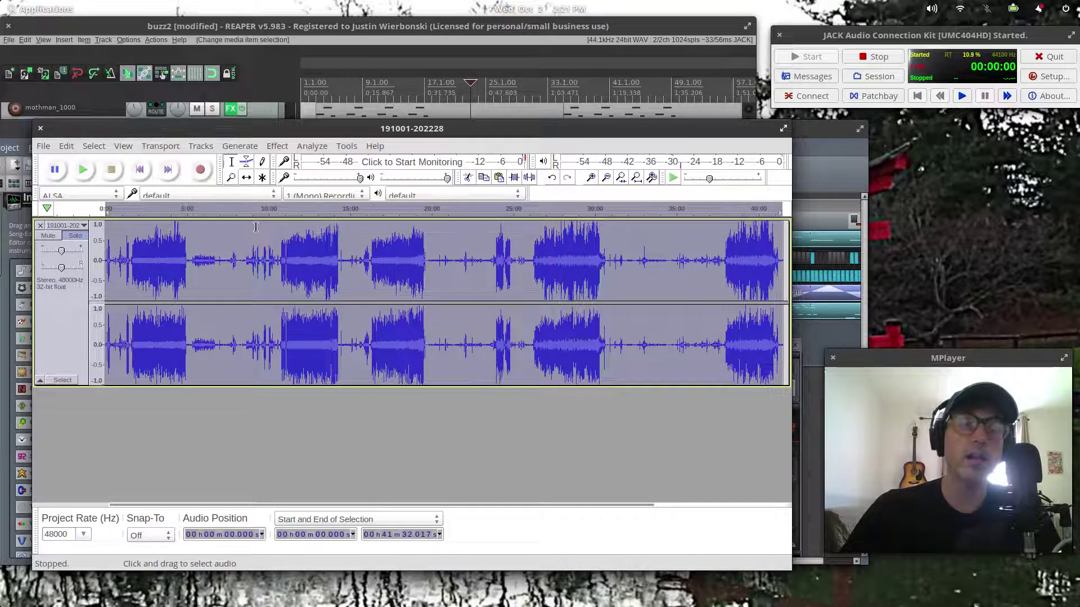
Switch to REAPER, move the edit cursor to bar 2 and open the Kick track's effects chain
{"action": "left_click", "coordinate": [370, 33]}
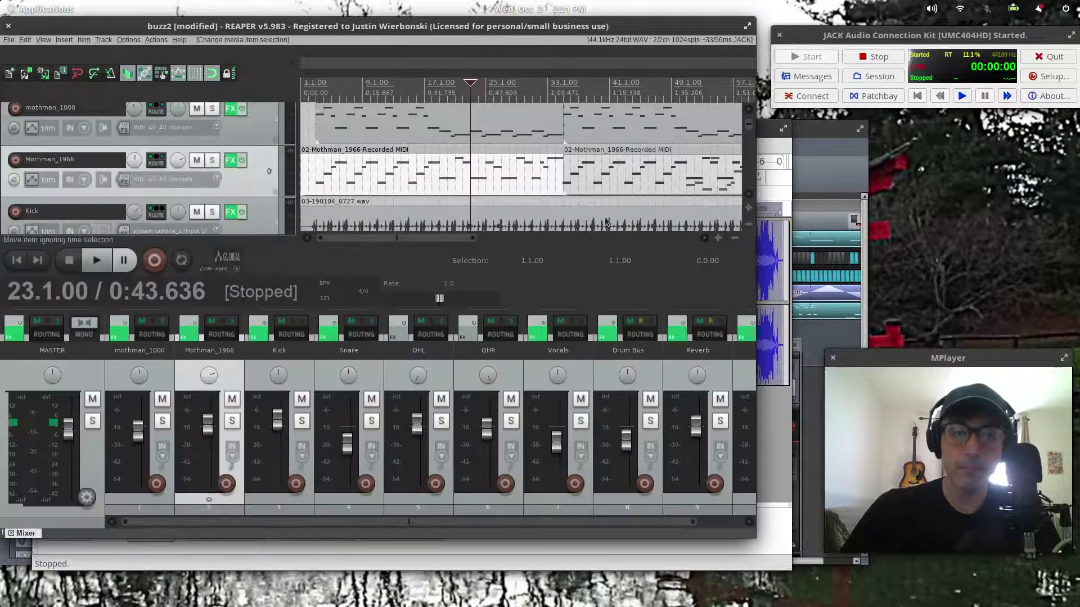
{"action": "scroll", "coordinate": [750, 198], "scroll_direction": "down", "scroll_amount": 3}
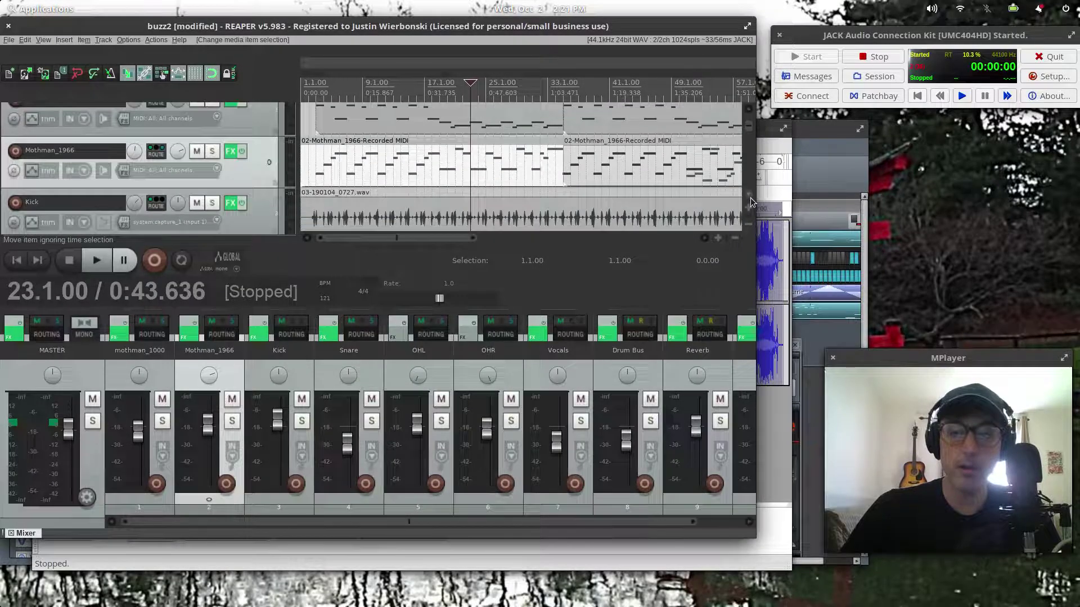
{"action": "scroll", "coordinate": [750, 198], "scroll_direction": "down", "scroll_amount": 3}
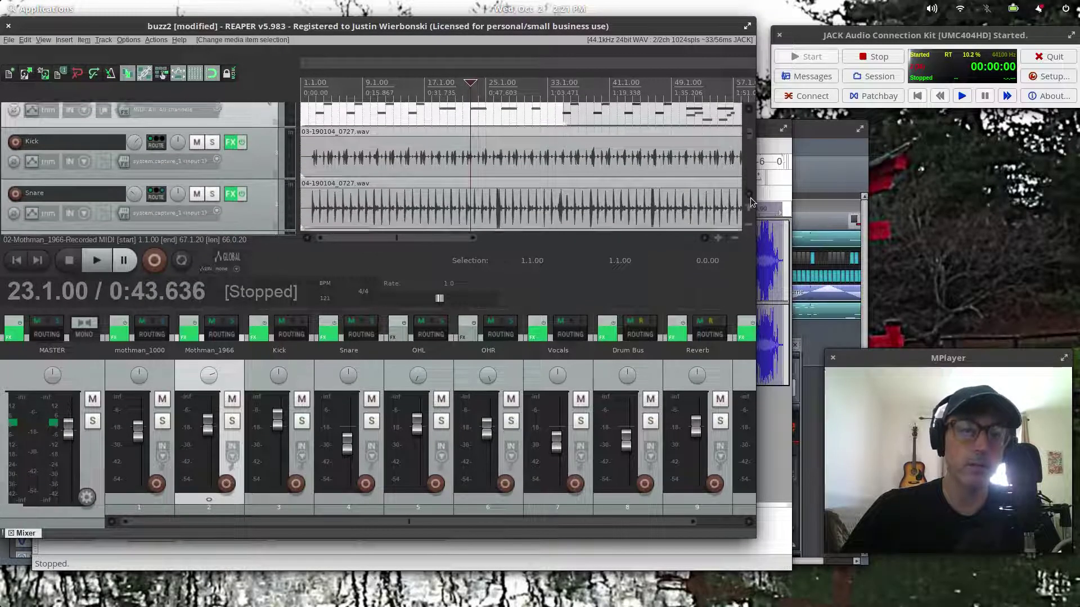
{"action": "left_click", "coordinate": [314, 94]}
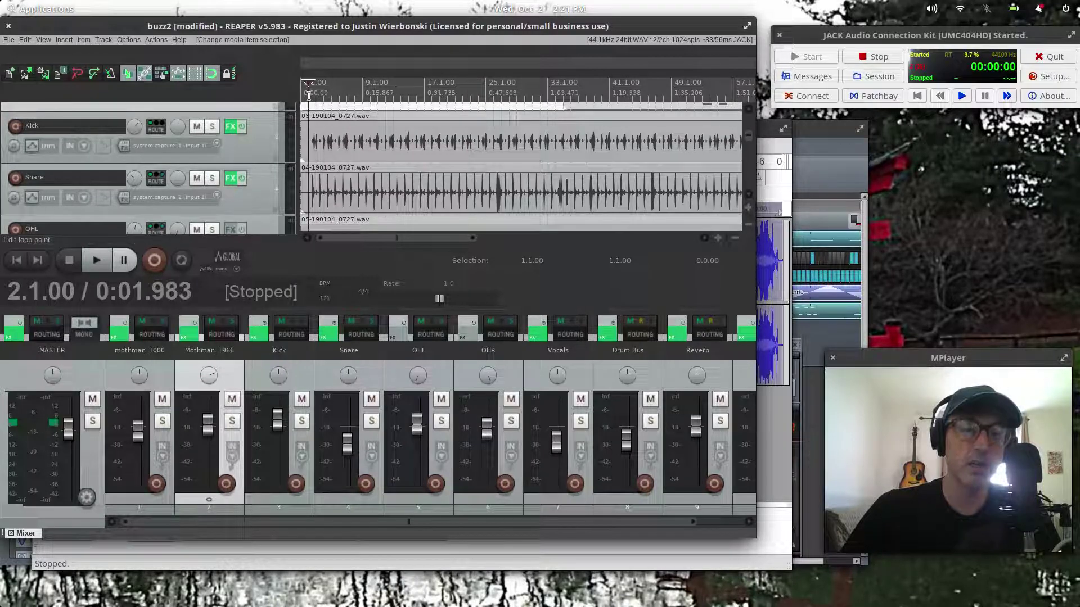
{"action": "left_click", "coordinate": [247, 138]}
{"action": "left_click", "coordinate": [233, 127]}
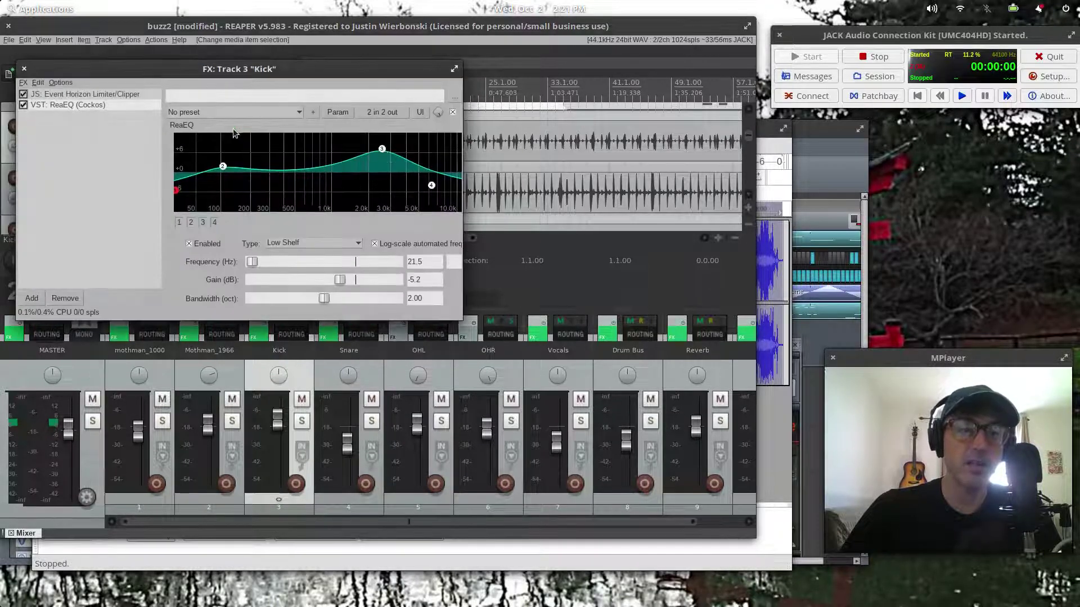
Examine the settings of the Event Horizon Limiter/Clipper and ReaEQ effects on the Kick track
{"action": "left_click", "coordinate": [103, 177]}
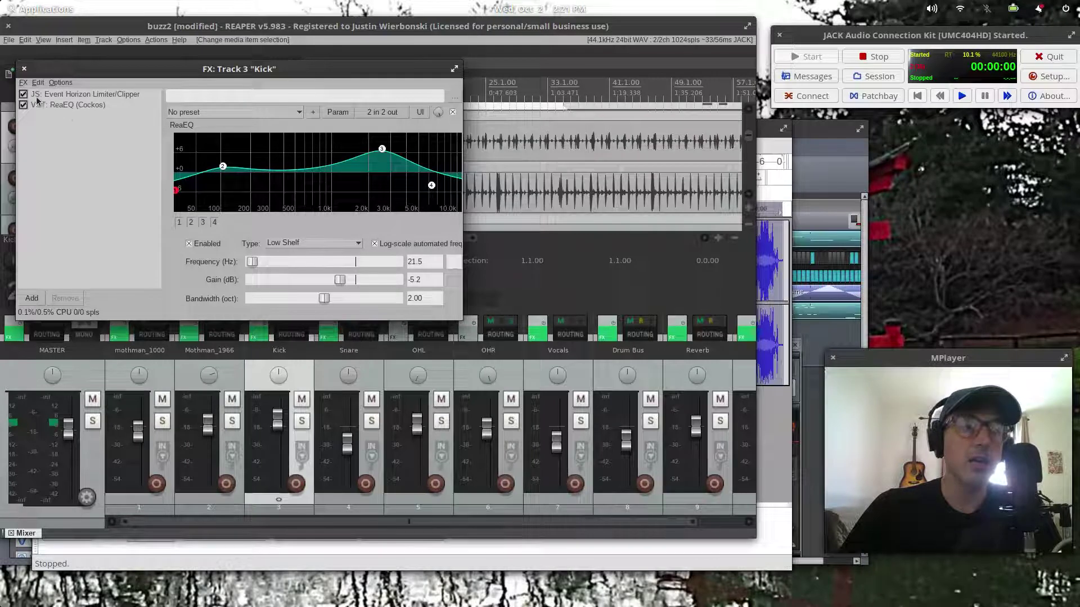
{"action": "left_click", "coordinate": [75, 94]}
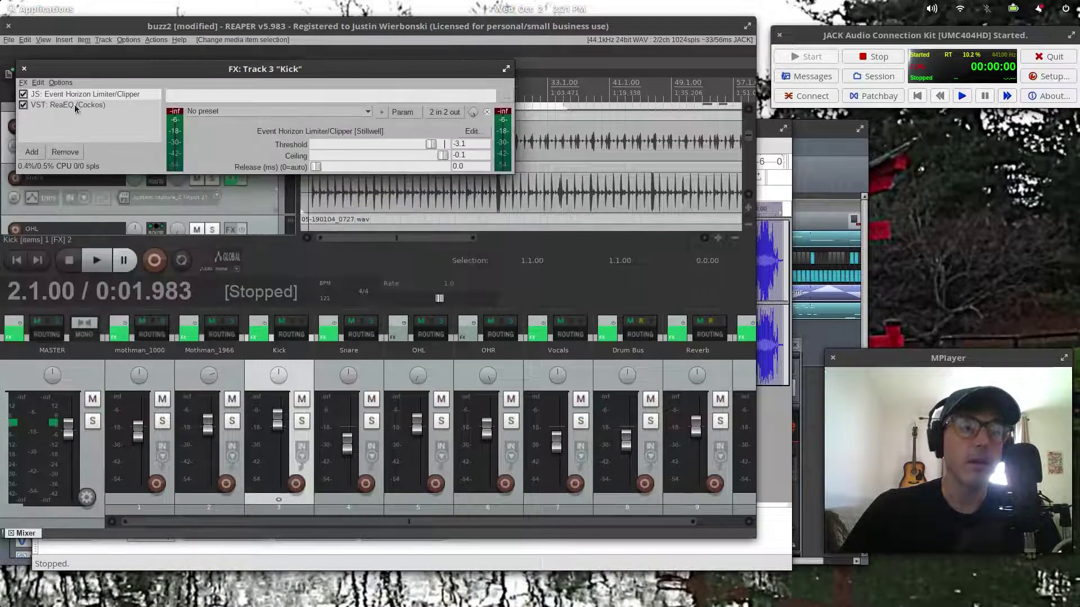
{"action": "left_click", "coordinate": [74, 104]}
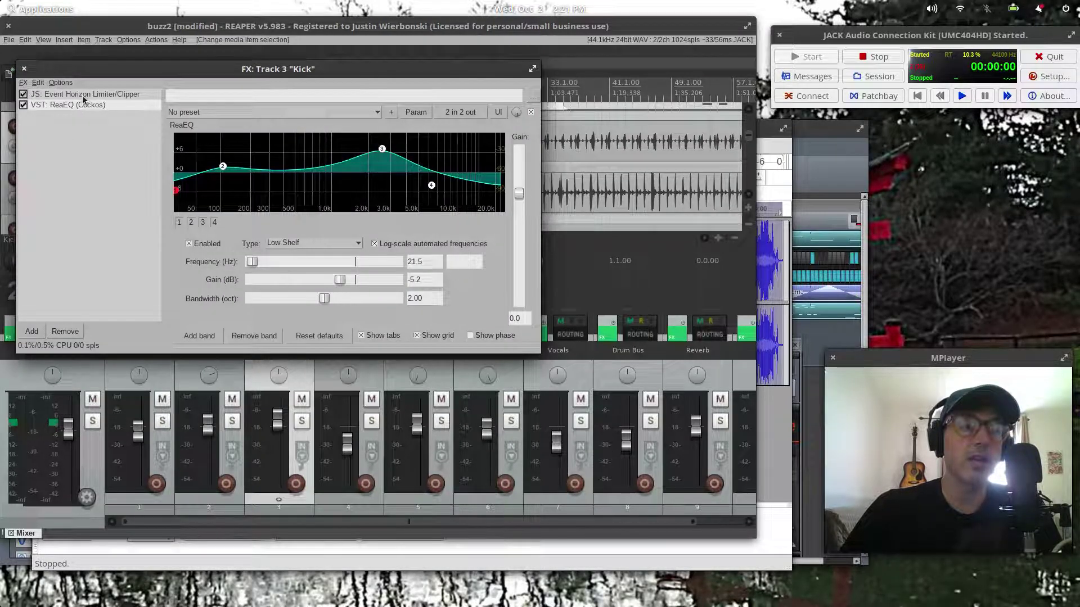
Bypass the Event Horizon Limiter/Clipper and ReaEQ on the Kick track and re-enable both effects
{"action": "left_click", "coordinate": [83, 96]}
{"action": "left_click", "coordinate": [86, 106]}
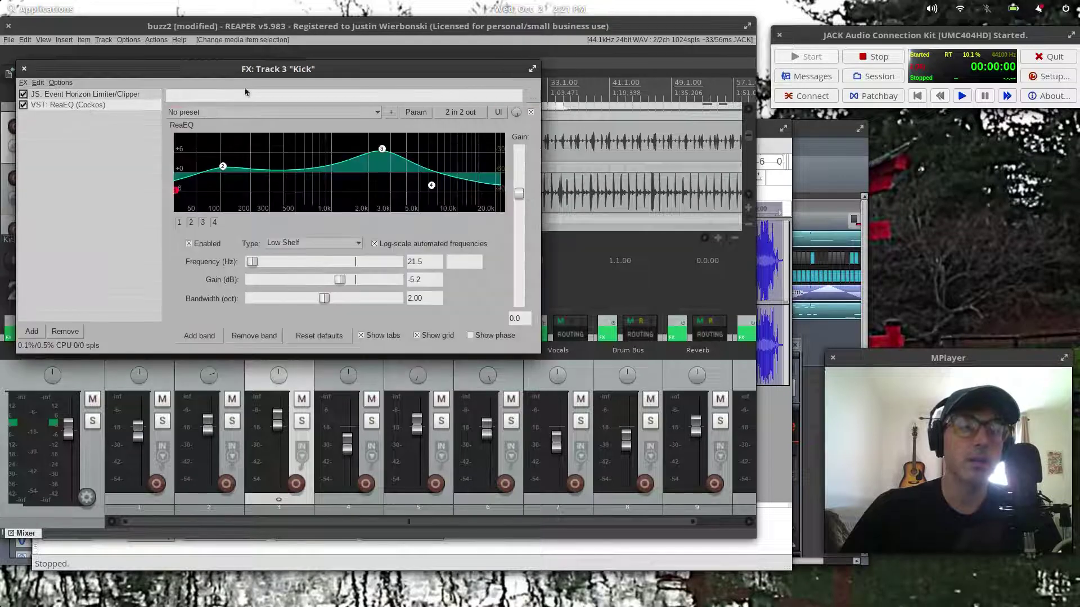
{"action": "left_click_drag", "start_coordinate": [285, 69], "coordinate": [376, 227]}
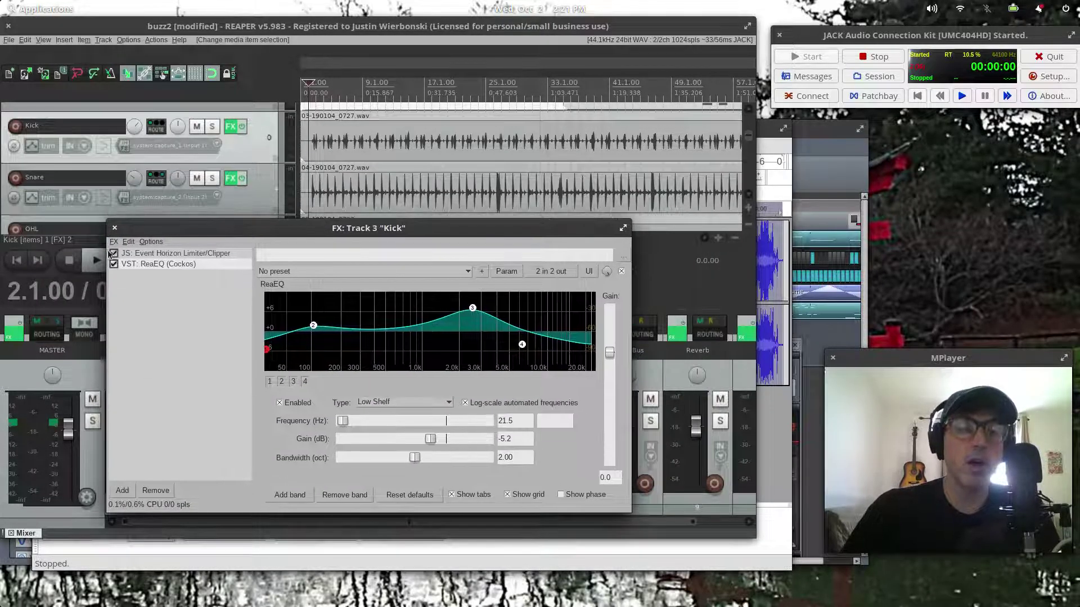
{"action": "left_click", "coordinate": [113, 264]}
{"action": "left_click", "coordinate": [113, 253]}
{"action": "left_click", "coordinate": [114, 264]}
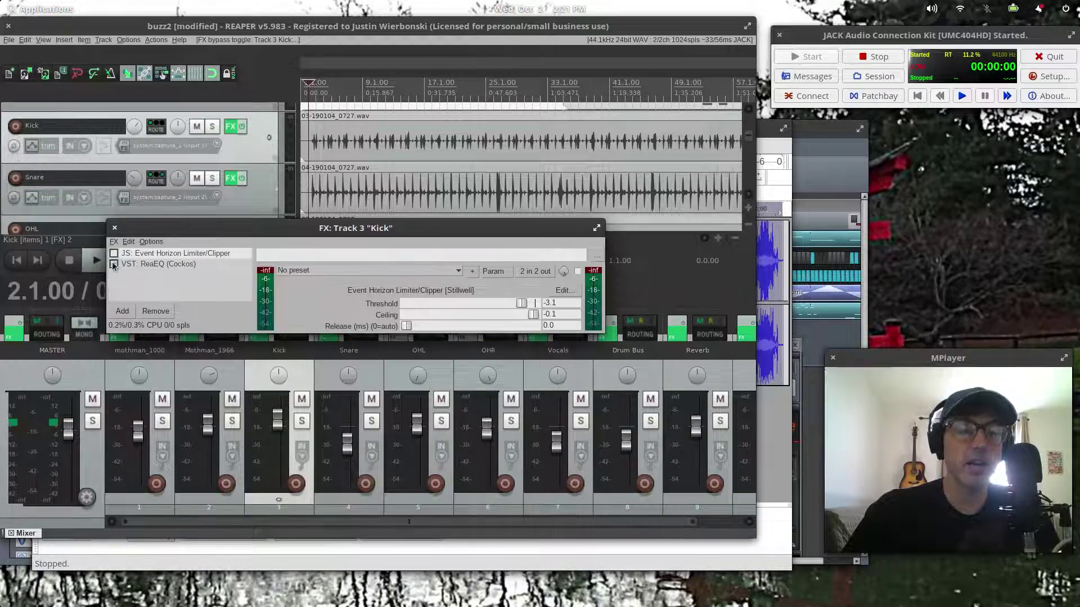
{"action": "left_click", "coordinate": [113, 253]}
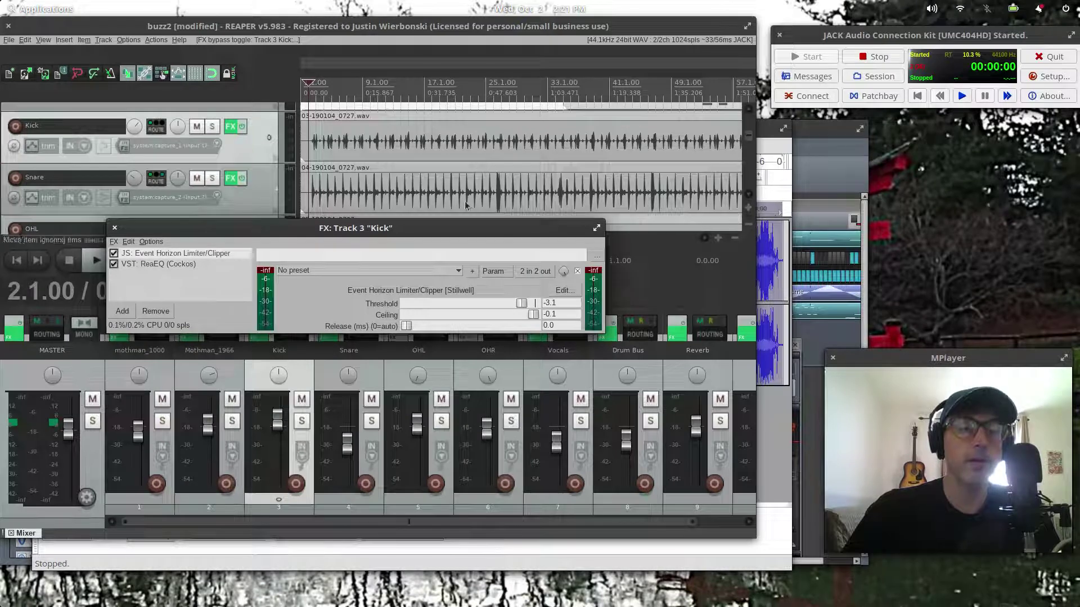
Play the project from bar 2 to compare the Kick track with and without its two effects, leaving both effects enabled
{"action": "left_click_drag", "start_coordinate": [237, 228], "coordinate": [367, 109]}
{"action": "left_click", "coordinate": [96, 259]}
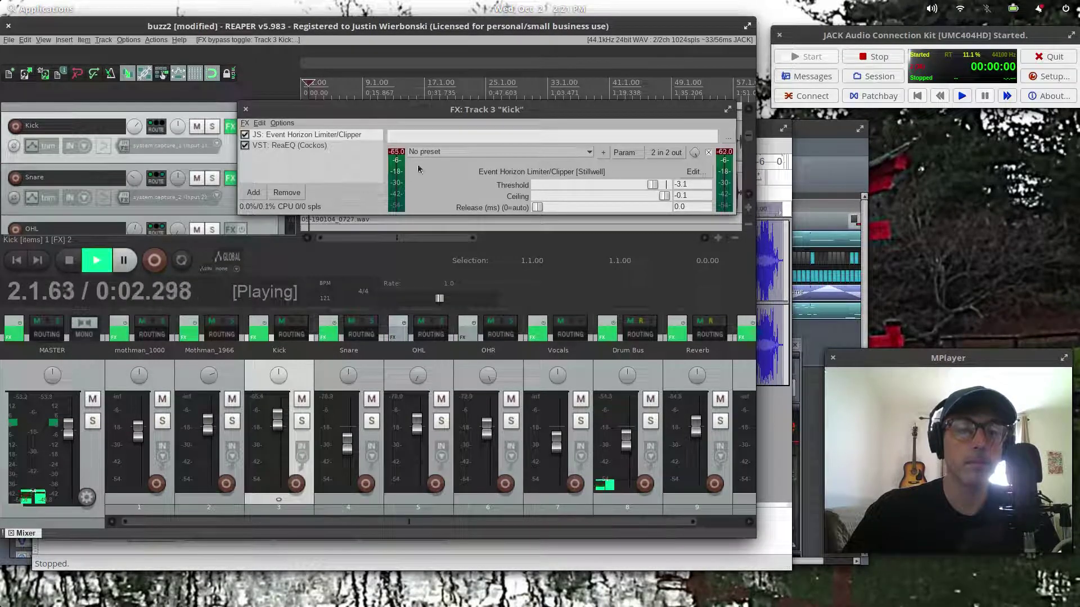
{"action": "left_click_drag", "start_coordinate": [432, 110], "coordinate": [358, 191]}
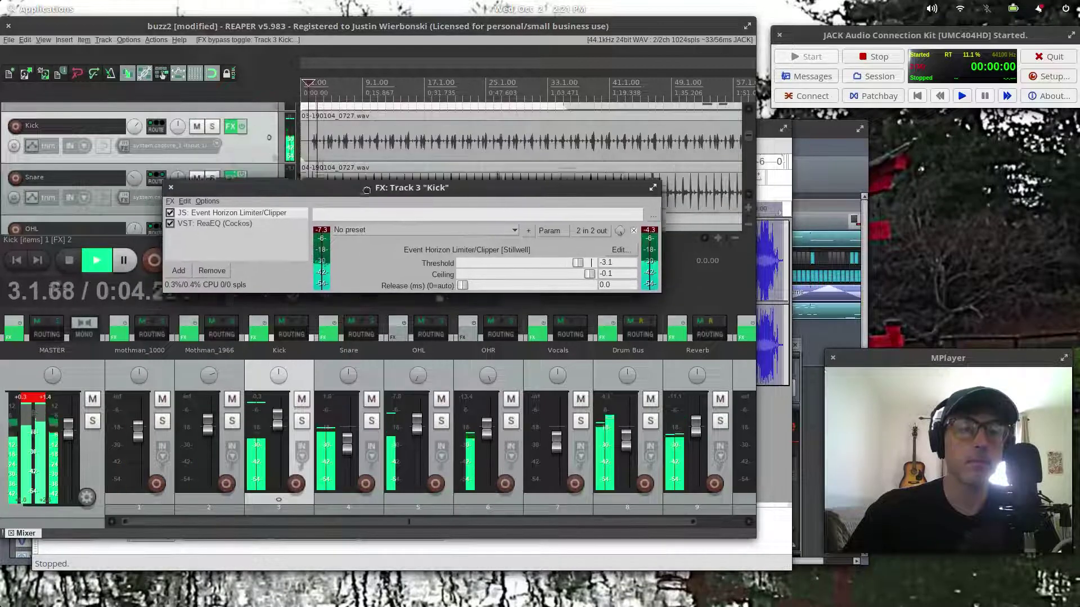
{"action": "left_click", "coordinate": [170, 217]}
{"action": "left_click", "coordinate": [171, 228]}
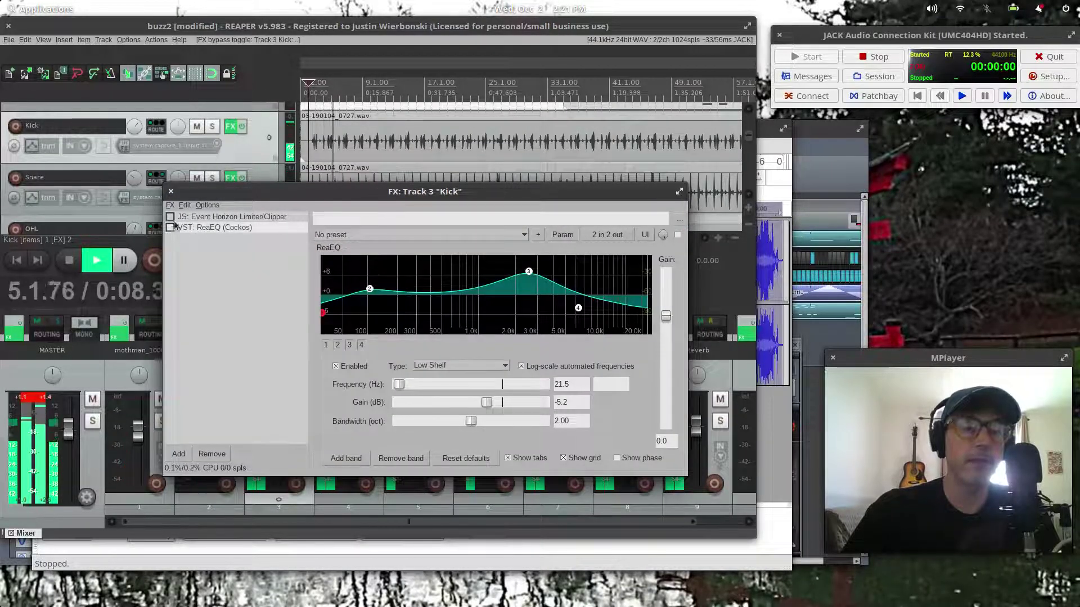
{"action": "key", "text": "space"}
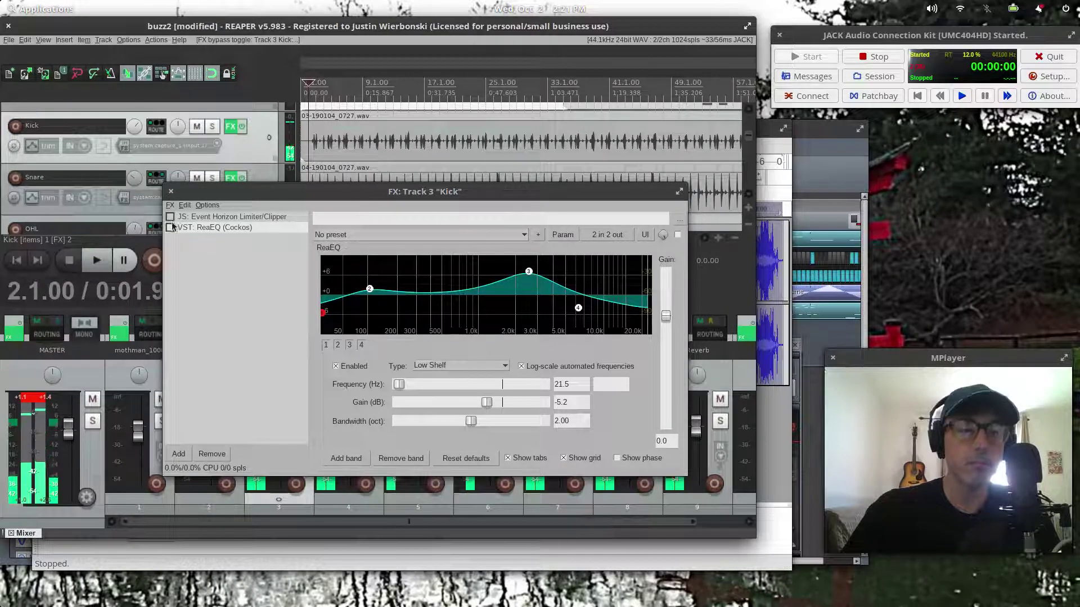
{"action": "left_click", "coordinate": [170, 217]}
{"action": "left_click", "coordinate": [170, 227]}
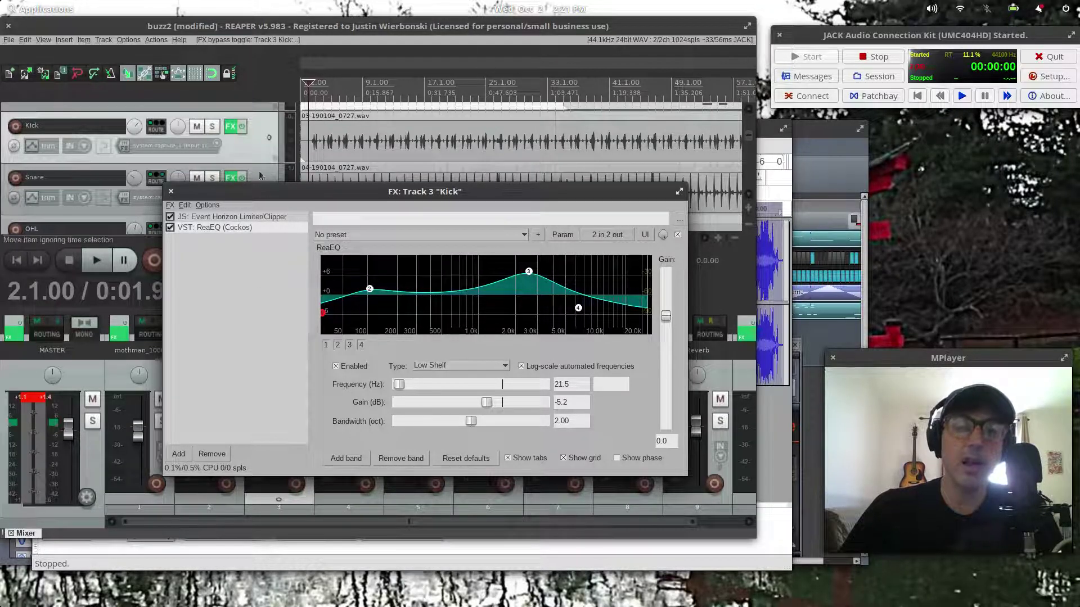
Close the Kick effects chain, select the Snare item at bar 3 and open the Snare track's effects chain
{"action": "left_click", "coordinate": [171, 192]}
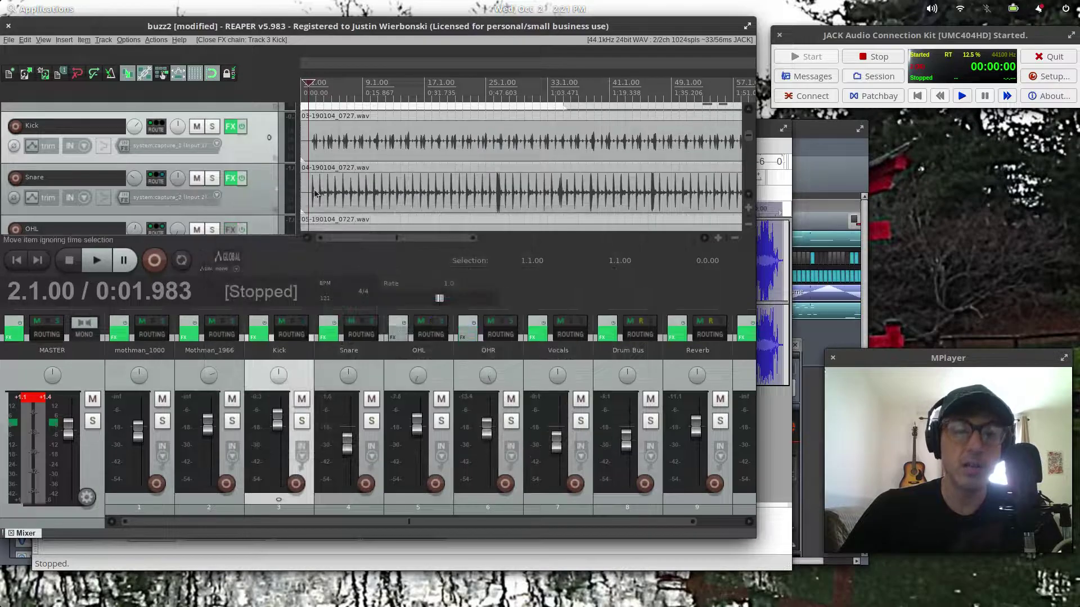
{"action": "left_click", "coordinate": [308, 197]}
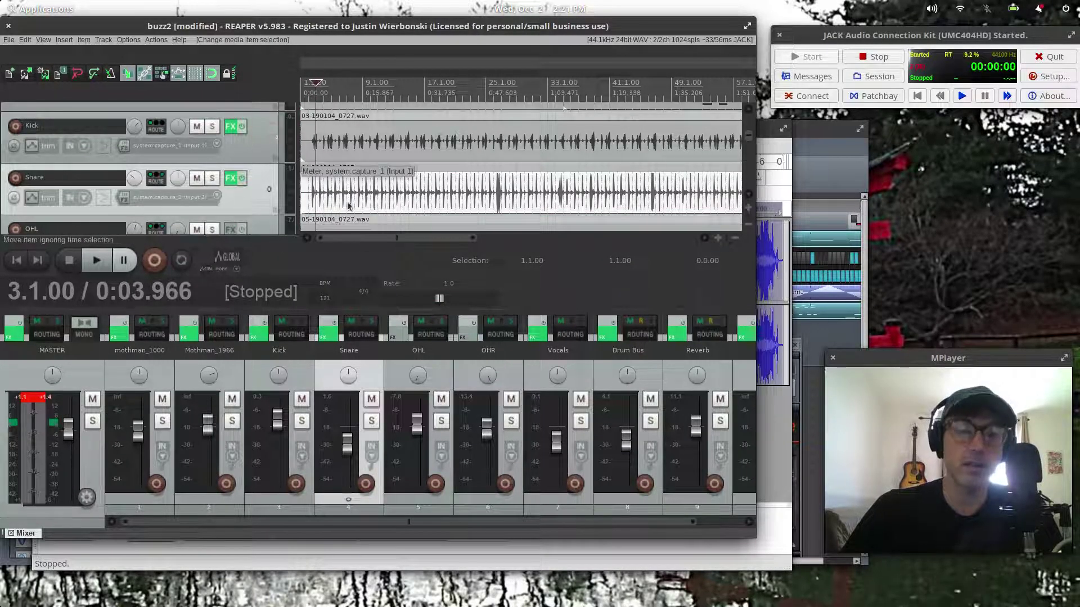
{"action": "left_click", "coordinate": [233, 177]}
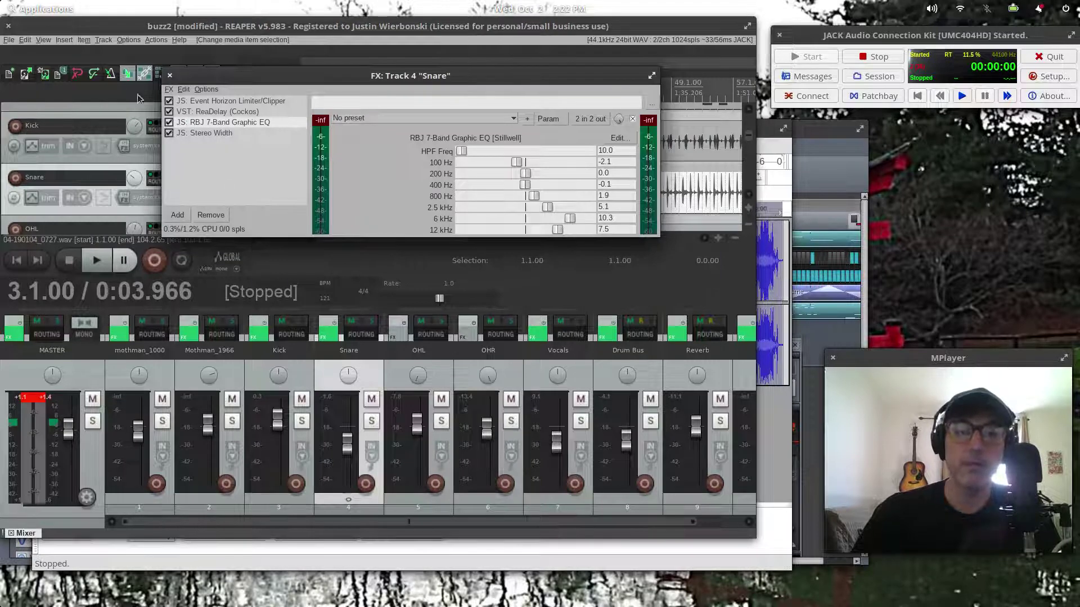
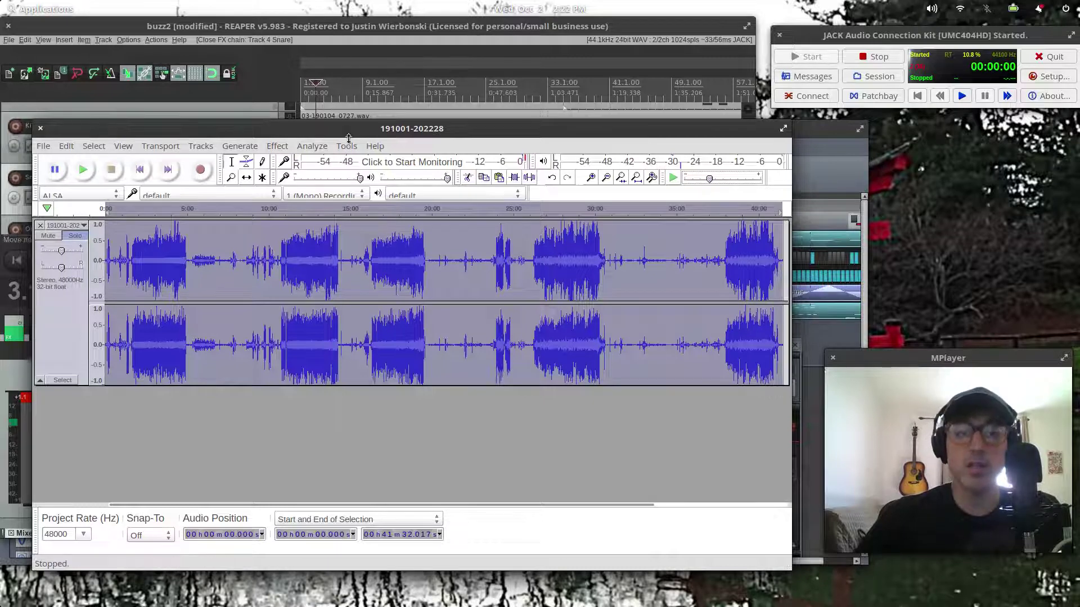
Switch to Audacity and delete the quiet passages separating the first three loud sections of the stereo recording
{"action": "left_click_drag", "start_coordinate": [276, 274], "coordinate": [190, 274]}
{"action": "key", "text": "Delete"}
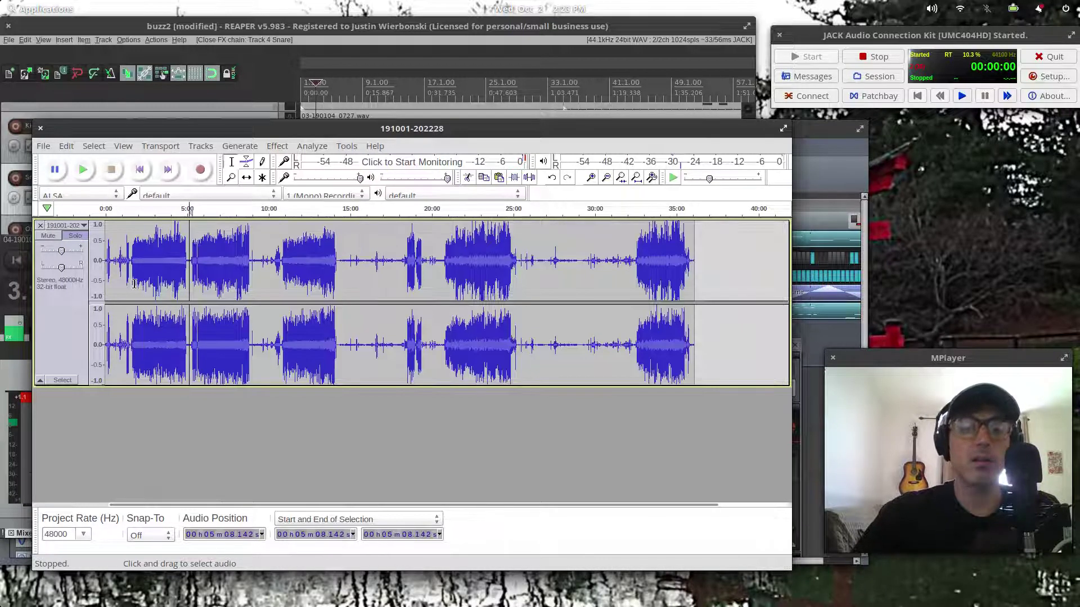
{"action": "left_click_drag", "start_coordinate": [280, 284], "coordinate": [250, 288]}
{"action": "key", "text": "Delete"}
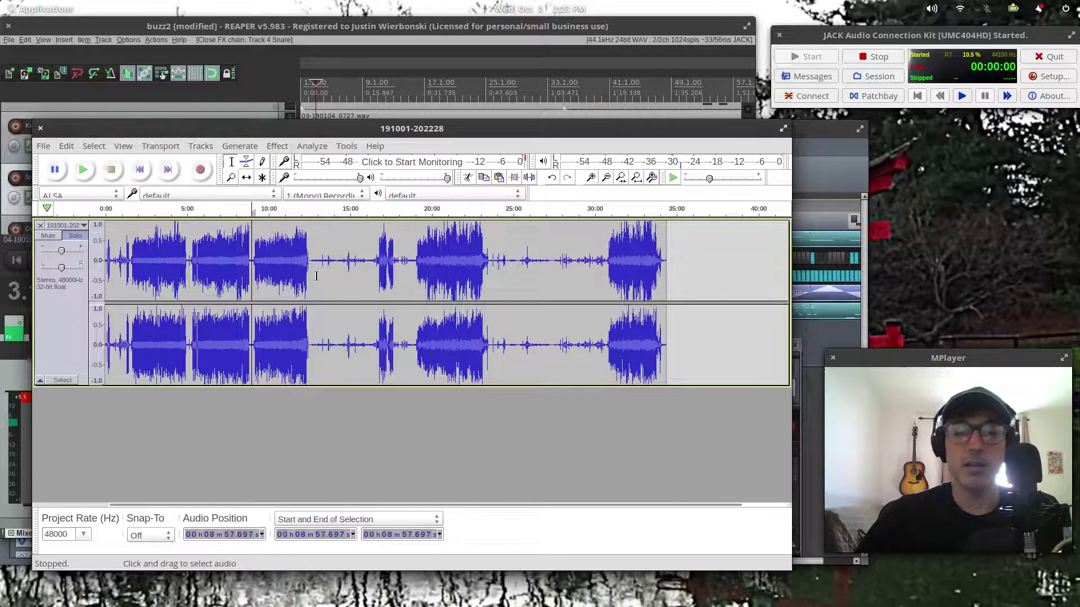
Delete the remaining gaps after the third loud section, including the short burst, and remove the quiet lead-in at the track's start
{"action": "left_click_drag", "start_coordinate": [317, 276], "coordinate": [509, 284]}
{"action": "key", "text": "Delete"}
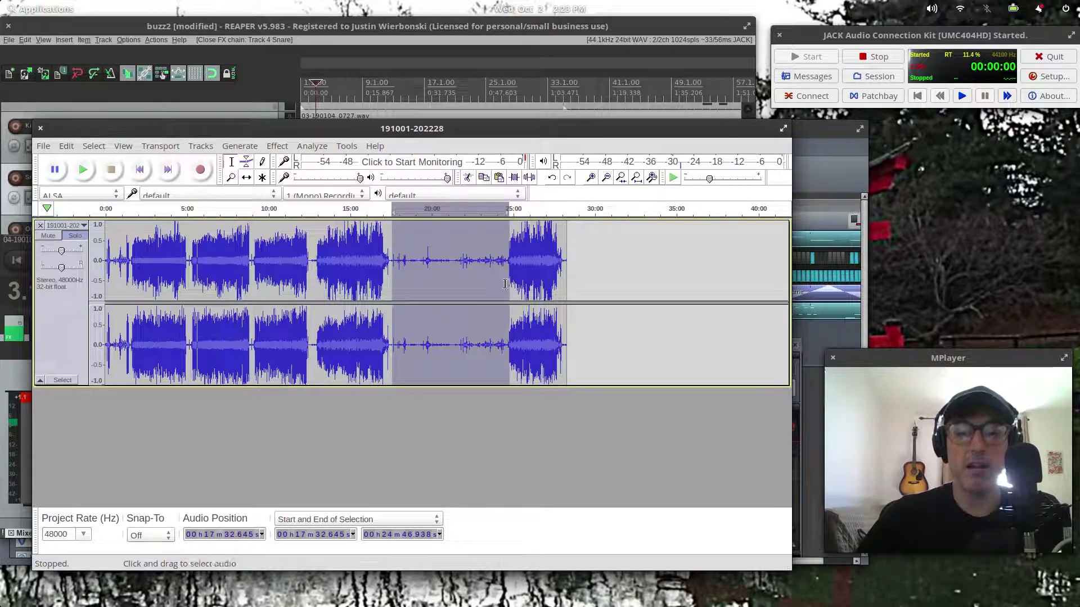
{"action": "key", "text": "Delete"}
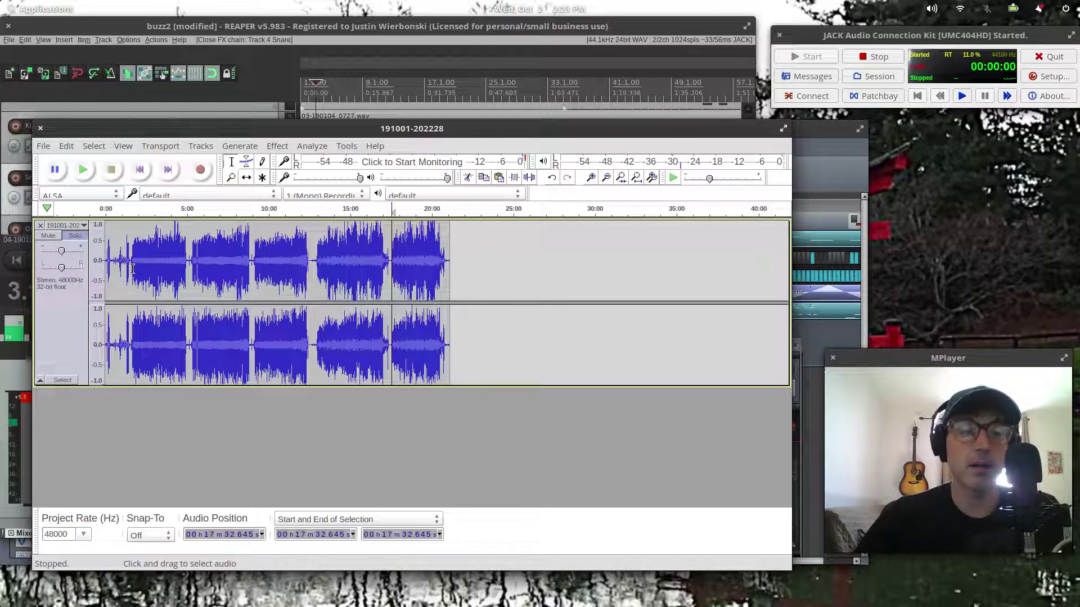
{"action": "left_click_drag", "start_coordinate": [129, 269], "coordinate": [105, 269]}
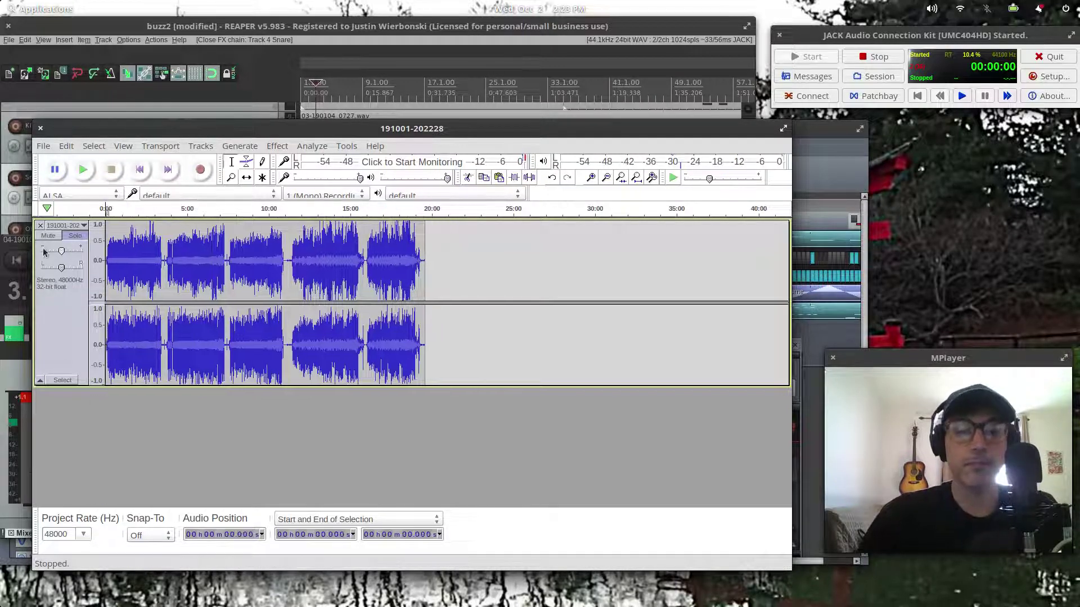
{"action": "key", "text": "Delete"}
Look over the available audio export formats and leave without exporting
{"action": "left_click", "coordinate": [43, 146]}
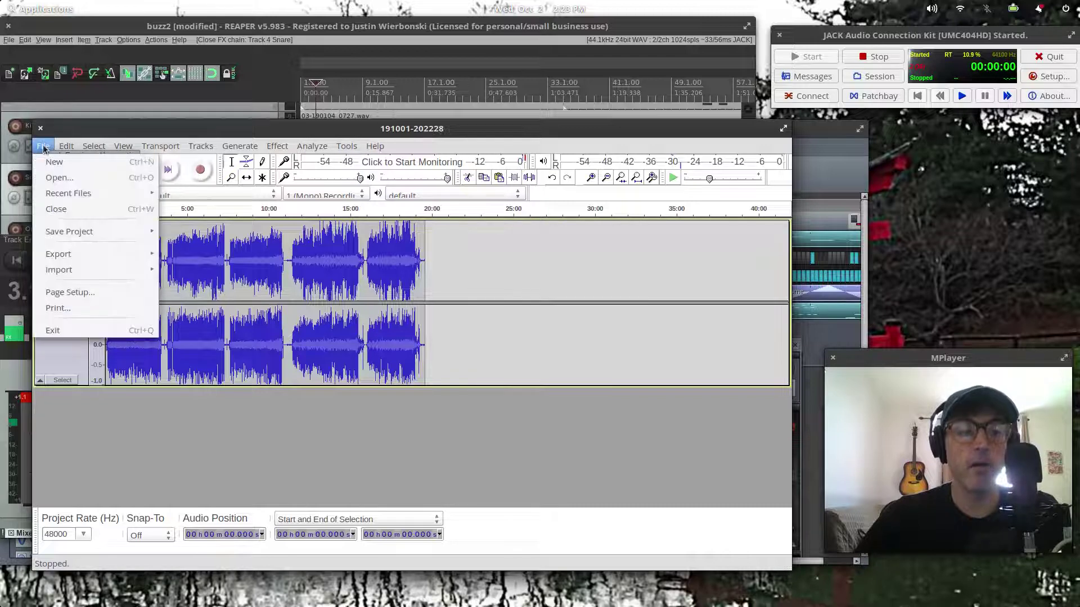
{"action": "mouse_move", "coordinate": [90, 254]}
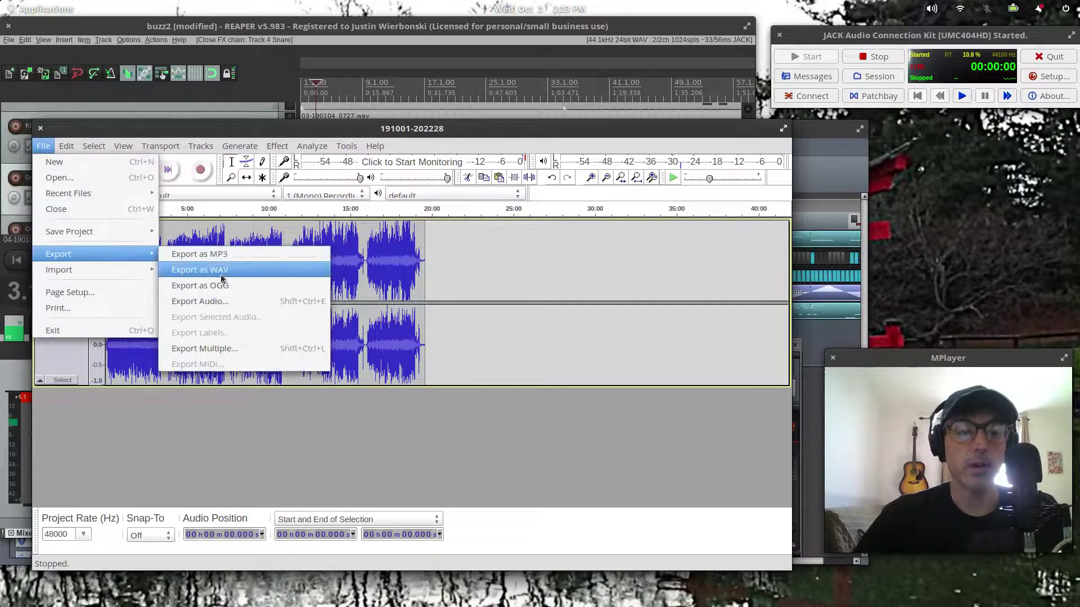
{"action": "left_click", "coordinate": [459, 128]}
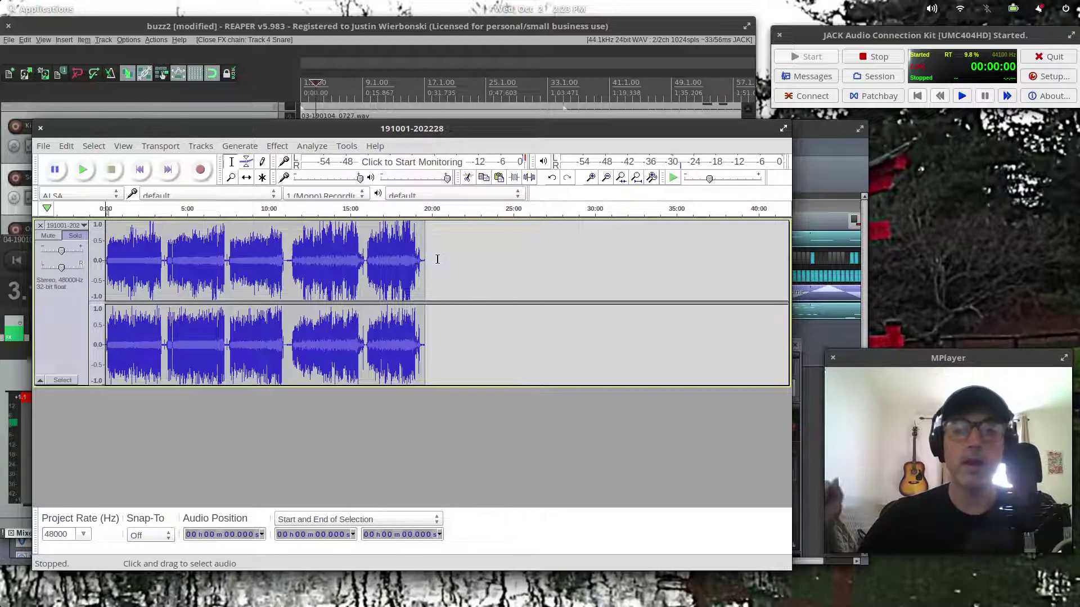
Switch to REAPER, select the Kick item with the edit cursor at bar 10 and enlarge the project window
{"action": "left_click", "coordinate": [503, 32]}
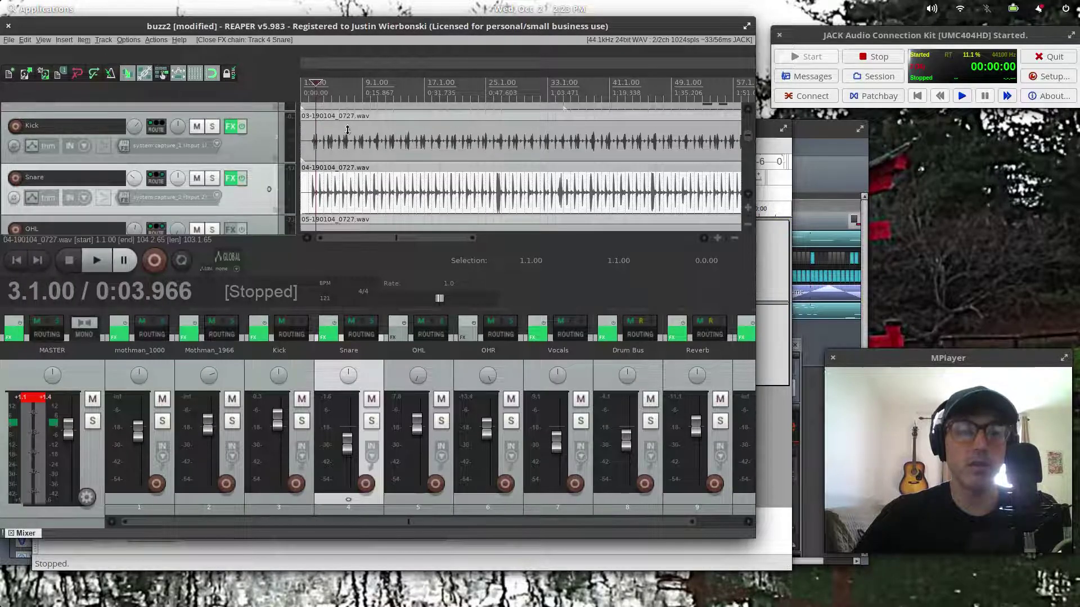
{"action": "left_click", "coordinate": [370, 120]}
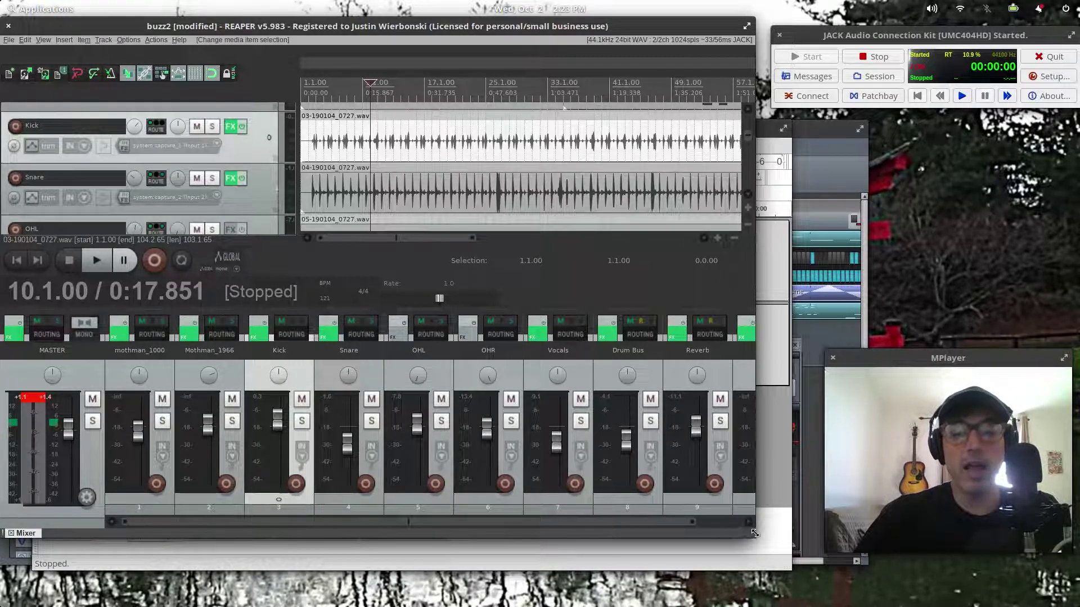
{"action": "left_click_drag", "start_coordinate": [752, 534], "coordinate": [831, 554]}
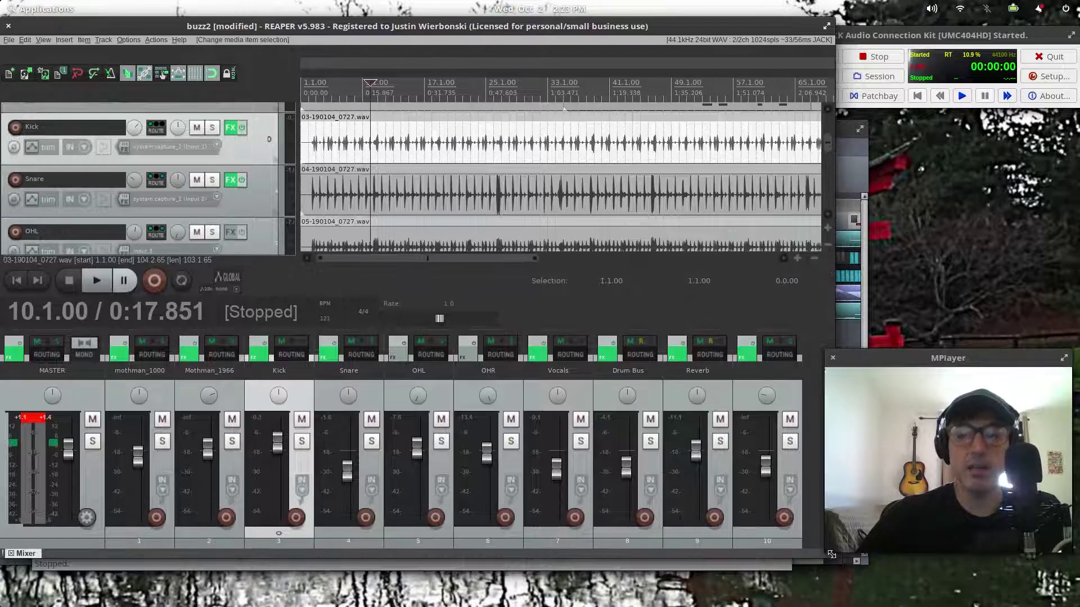
Switch to LMMS, play the part d beat pattern and the full song arrangement, and stop playback
{"action": "left_click", "coordinate": [852, 152]}
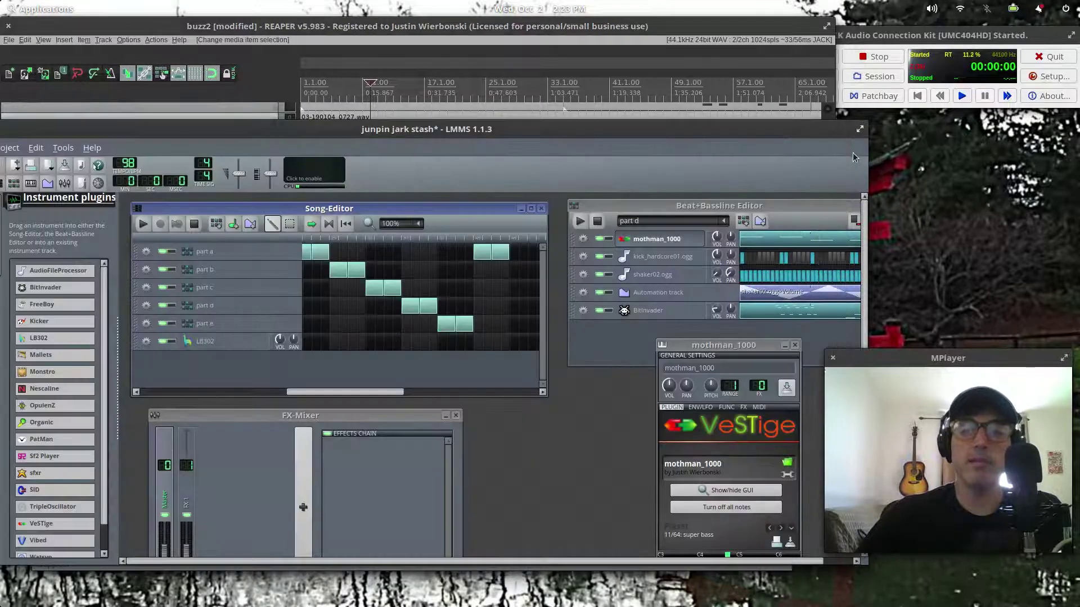
{"action": "left_click", "coordinate": [580, 221]}
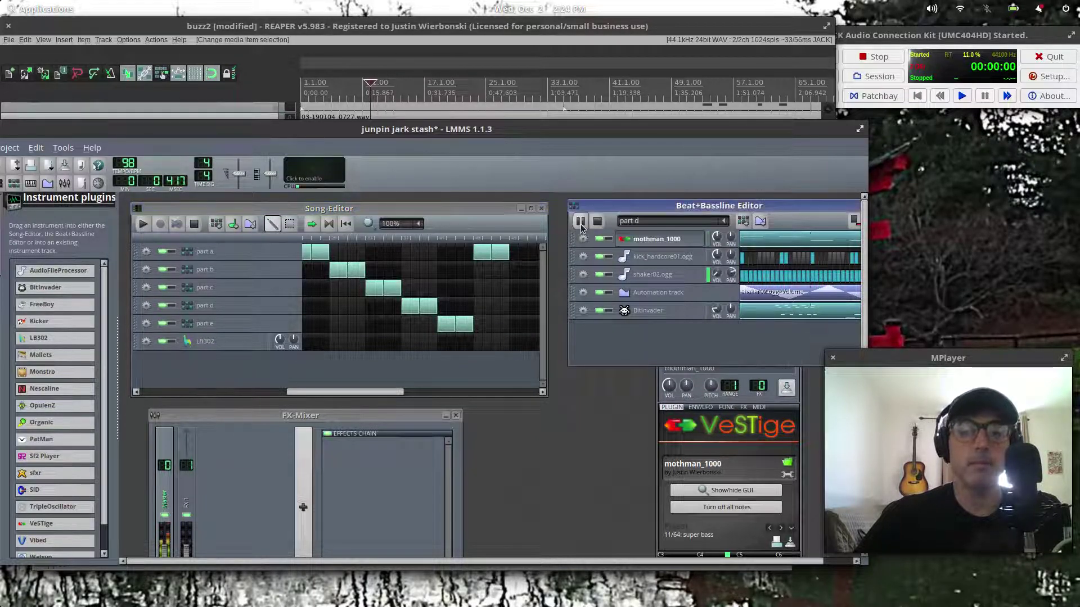
{"action": "left_click", "coordinate": [144, 224]}
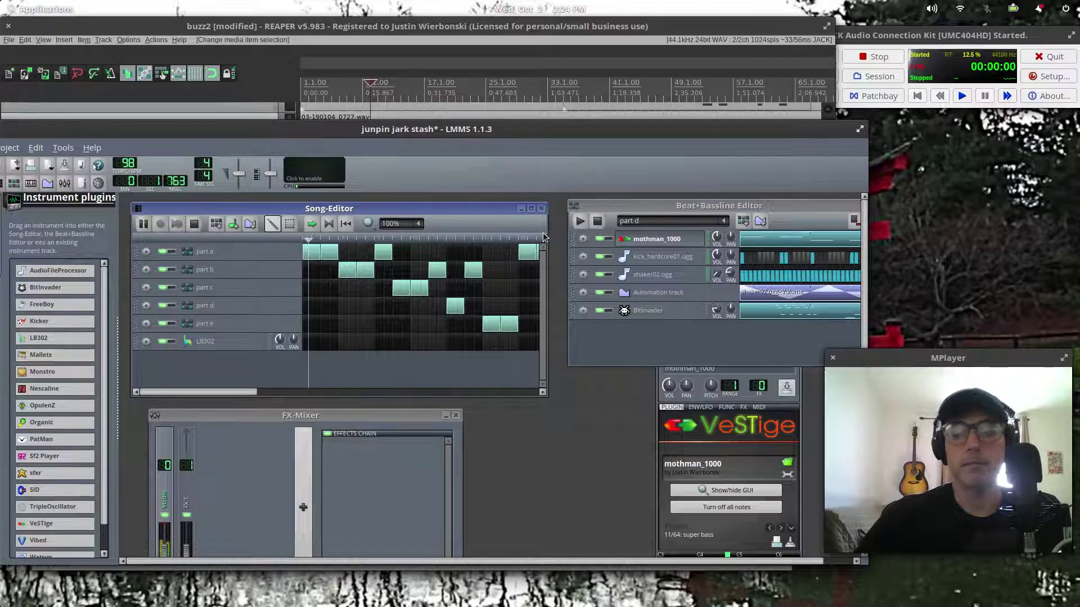
{"action": "left_click", "coordinate": [193, 225]}
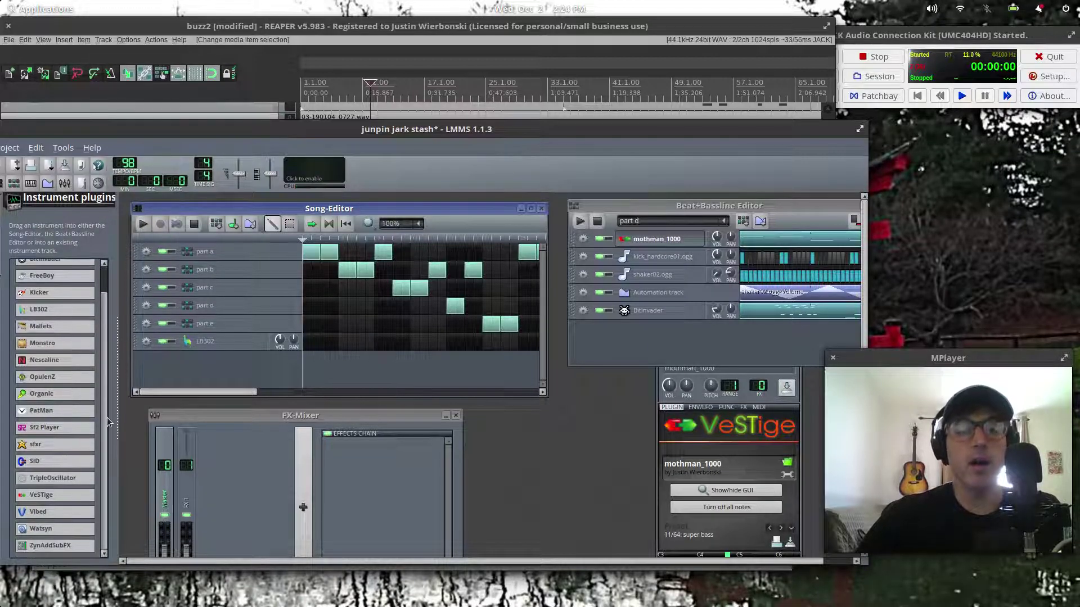
Add a FreeBoy instrument to the part d beat pattern and open its piano roll
{"action": "scroll", "coordinate": [107, 417], "scroll_direction": "down", "scroll_amount": 1}
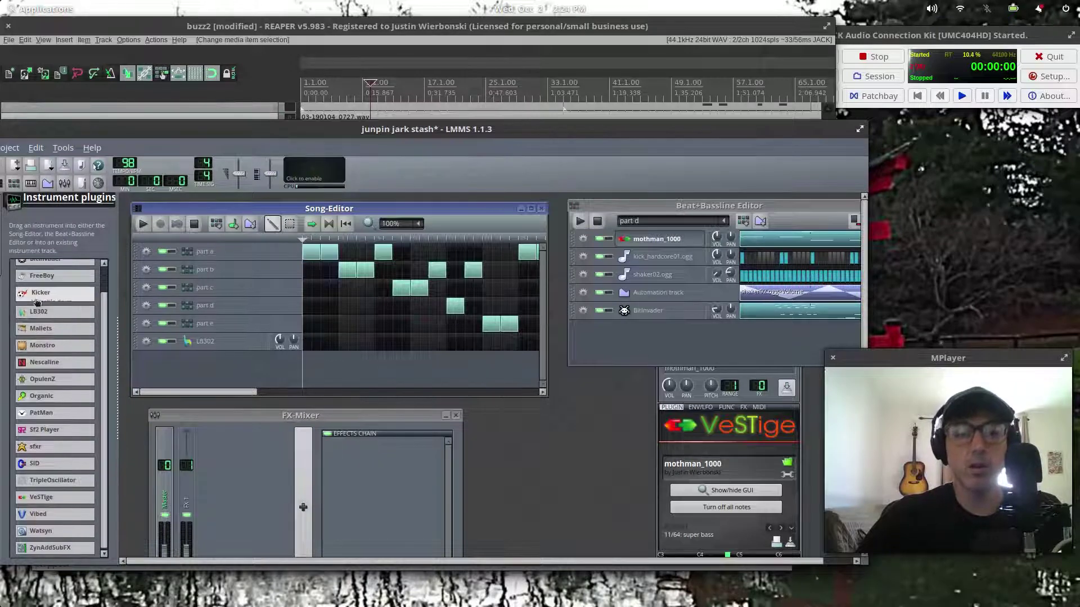
{"action": "left_click_drag", "start_coordinate": [45, 284], "coordinate": [599, 340]}
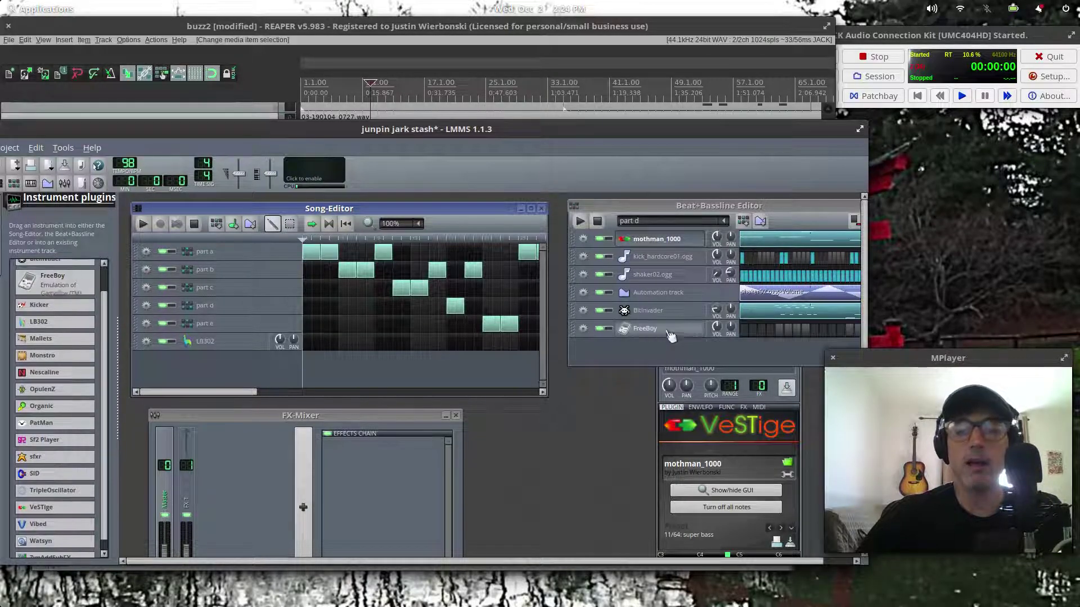
{"action": "double_click", "coordinate": [748, 336]}
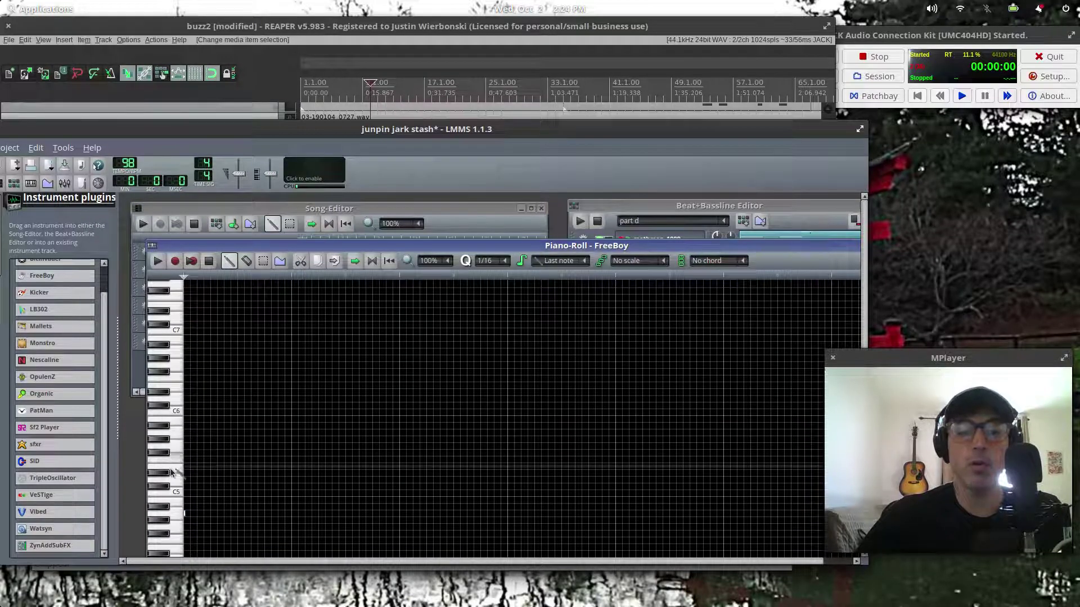
Place seven spaced-out notes between about B5 and B6 in the FreeBoy piano roll and play the pattern
{"action": "left_click", "coordinate": [207, 398]}
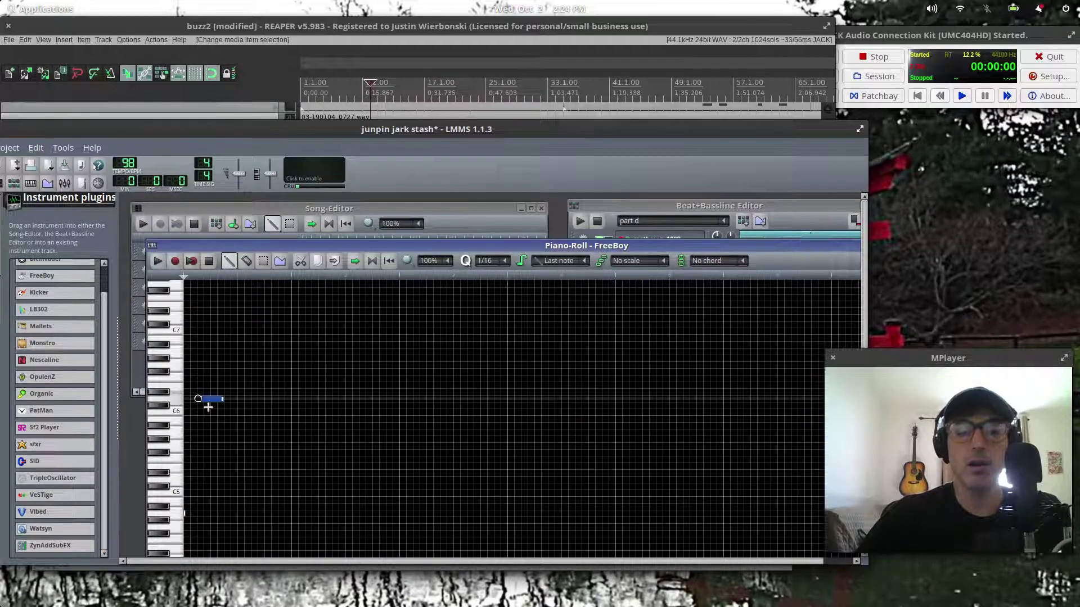
{"action": "left_click", "coordinate": [297, 405]}
{"action": "left_click", "coordinate": [392, 398]}
{"action": "left_click", "coordinate": [509, 378]}
{"action": "left_click", "coordinate": [651, 399]}
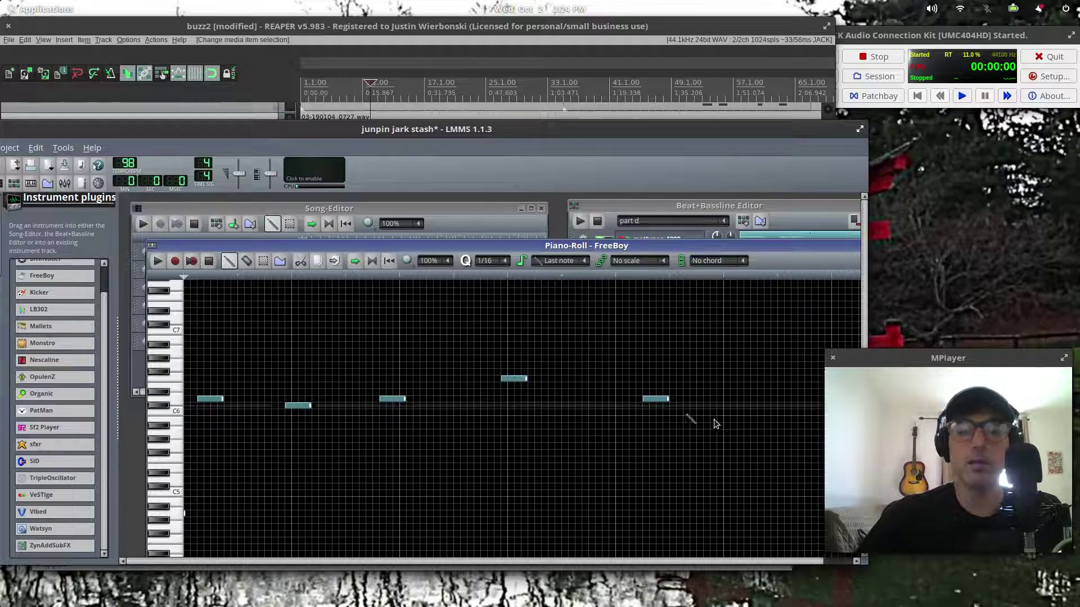
{"action": "left_click", "coordinate": [725, 419]}
{"action": "left_click", "coordinate": [805, 344]}
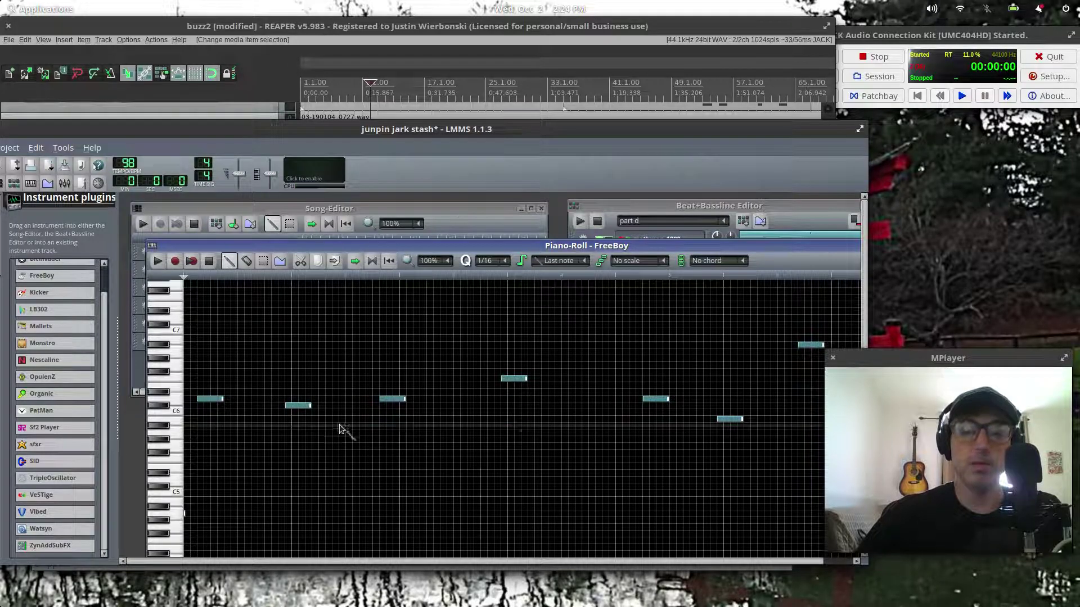
{"action": "left_click", "coordinate": [156, 261]}
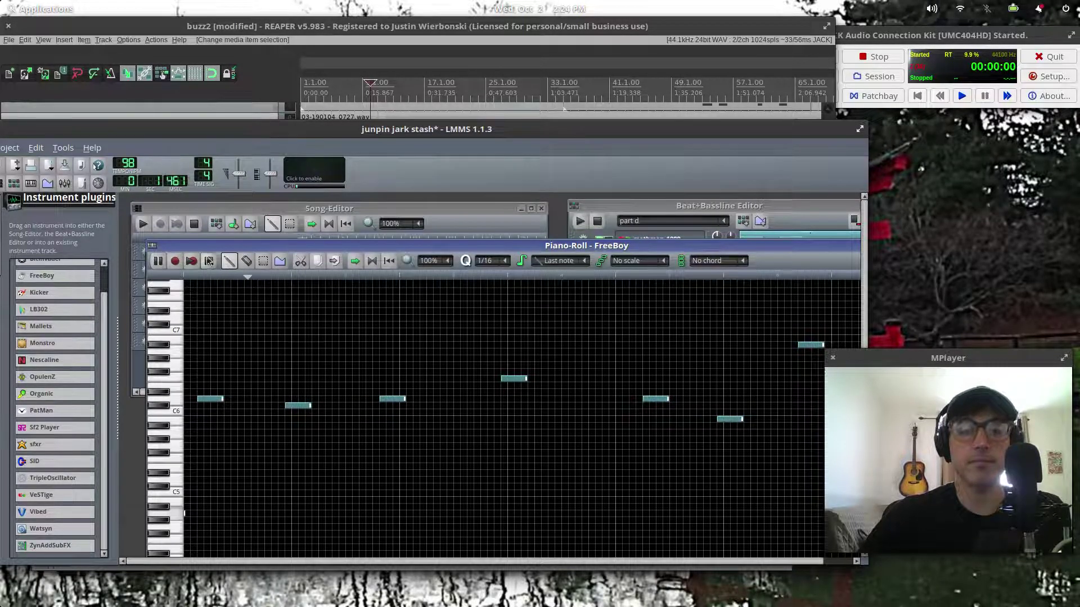
Stop the pattern playback and clear the FreeBoy piano roll away to uncover the Beat+Bassline Editor
{"action": "left_click", "coordinate": [209, 261]}
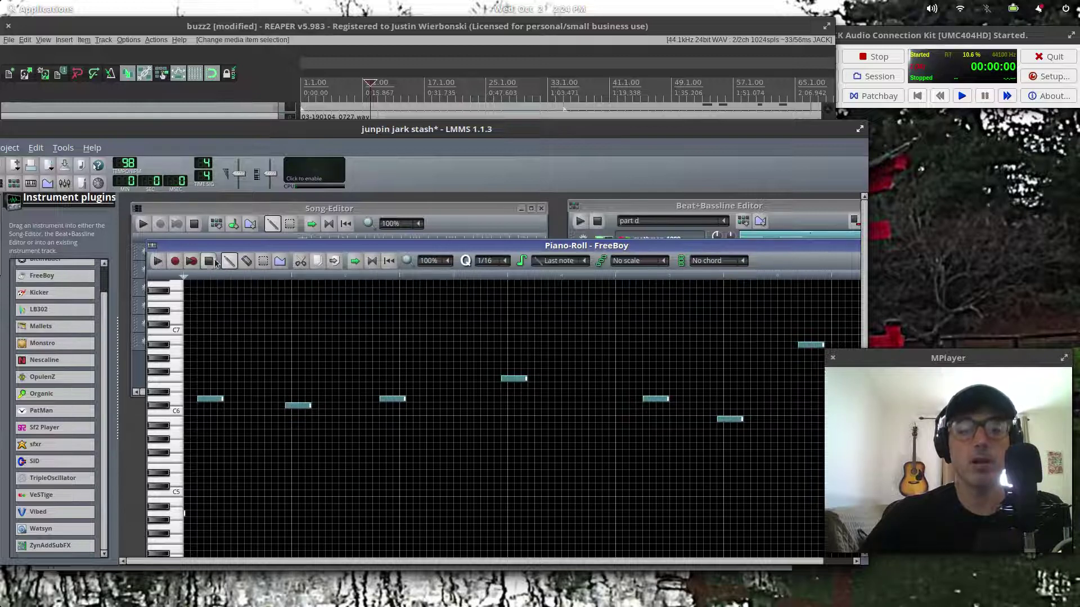
{"action": "mouse_move", "coordinate": [614, 251]}
{"action": "left_mouse_down"}
{"action": "mouse_move", "coordinate": [541, 249]}
{"action": "mouse_move", "coordinate": [499, 225]}
{"action": "mouse_move", "coordinate": [558, 250]}
{"action": "mouse_move", "coordinate": [595, 249]}
{"action": "left_mouse_up"}
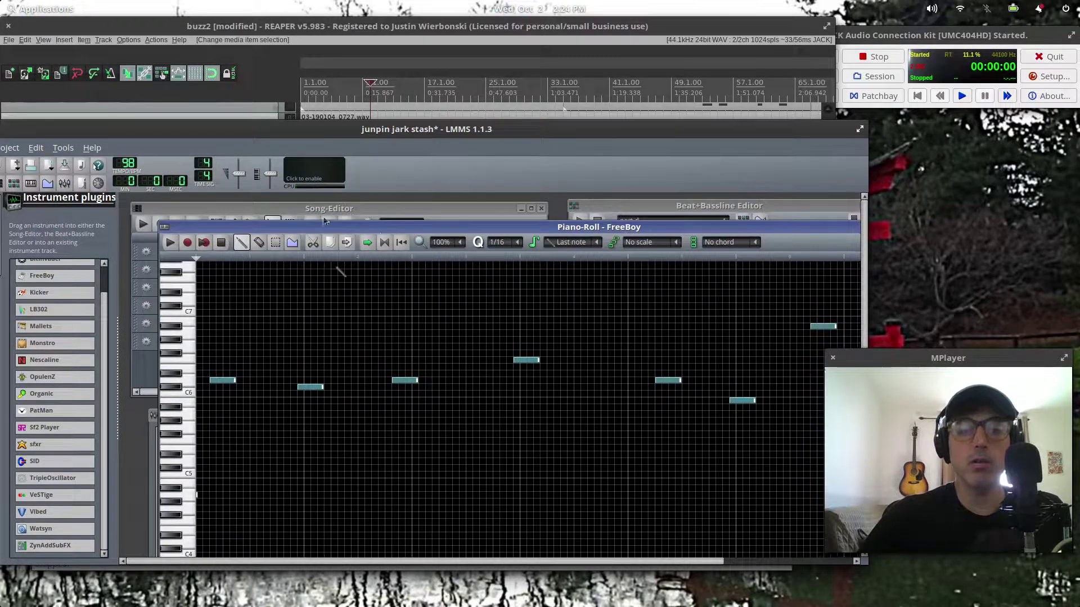
{"action": "left_click_drag", "start_coordinate": [197, 231], "coordinate": [28, 242]}
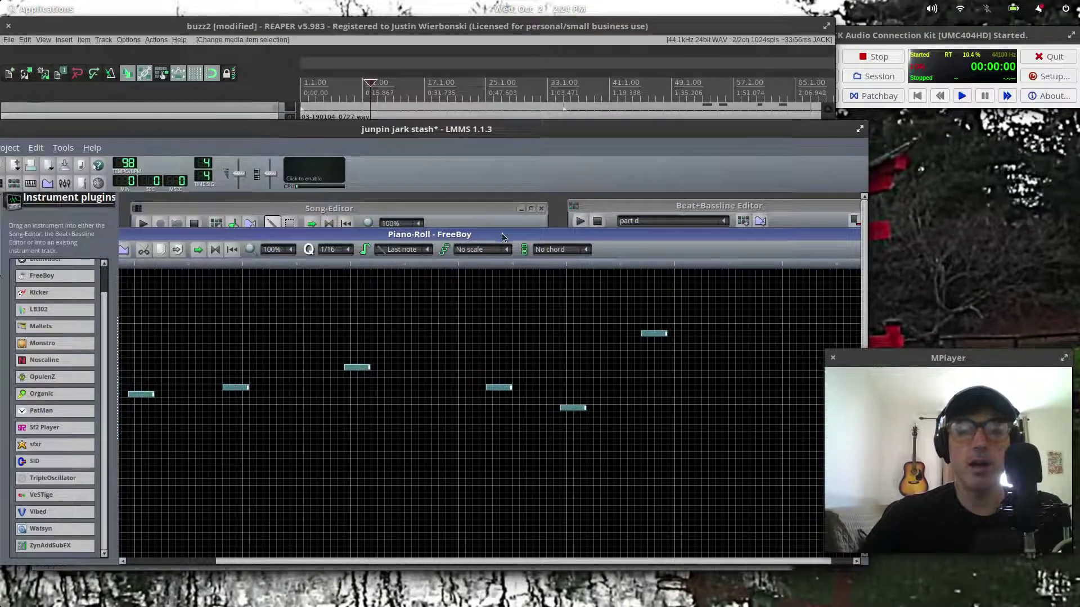
{"action": "left_click_drag", "start_coordinate": [504, 236], "coordinate": [273, 232]}
{"action": "left_click", "coordinate": [654, 230]}
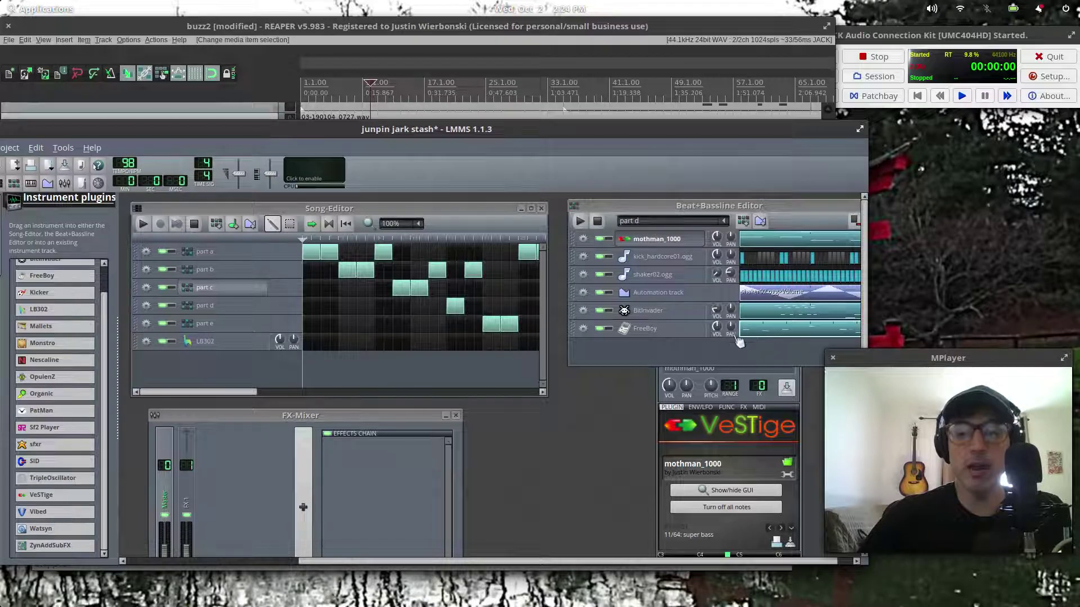
Remove the FreeBoy track from the part d beat pattern
{"action": "right_click", "coordinate": [755, 332]}
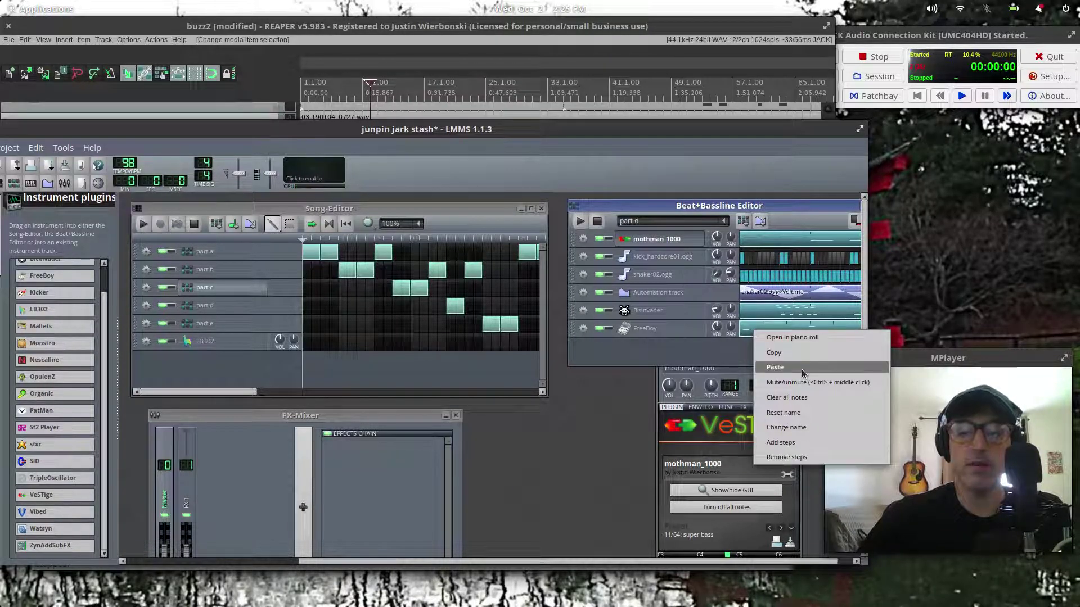
{"action": "left_click", "coordinate": [645, 345]}
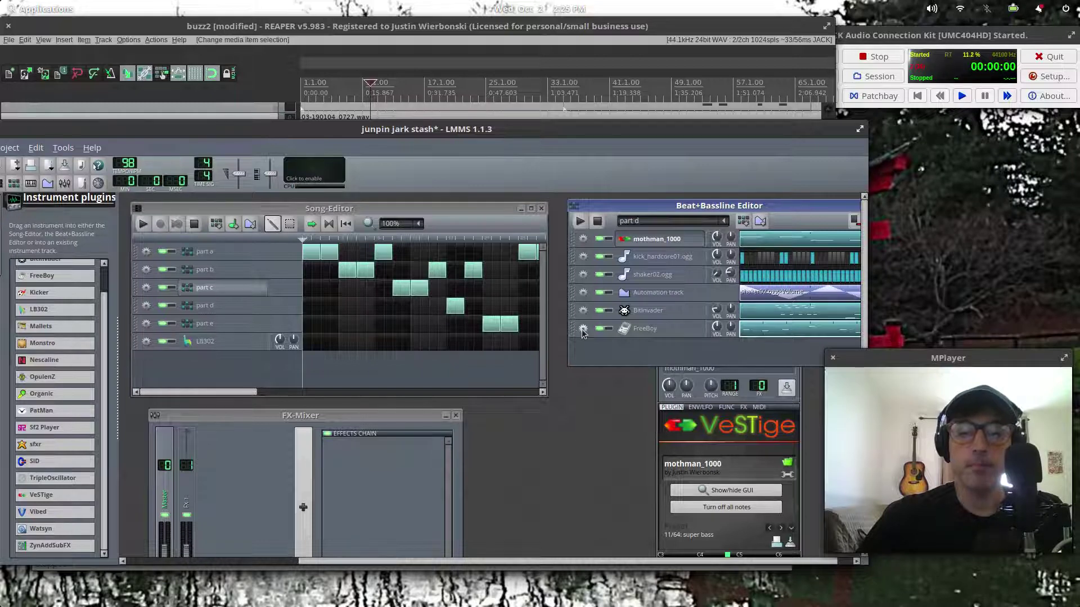
{"action": "left_click", "coordinate": [583, 331]}
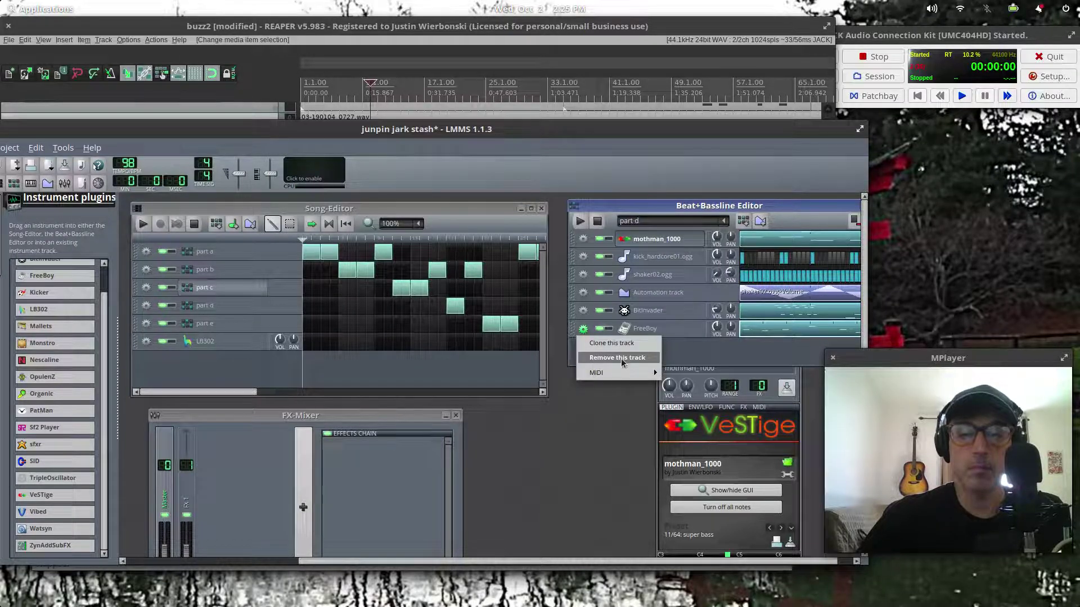
{"action": "left_click", "coordinate": [593, 354]}
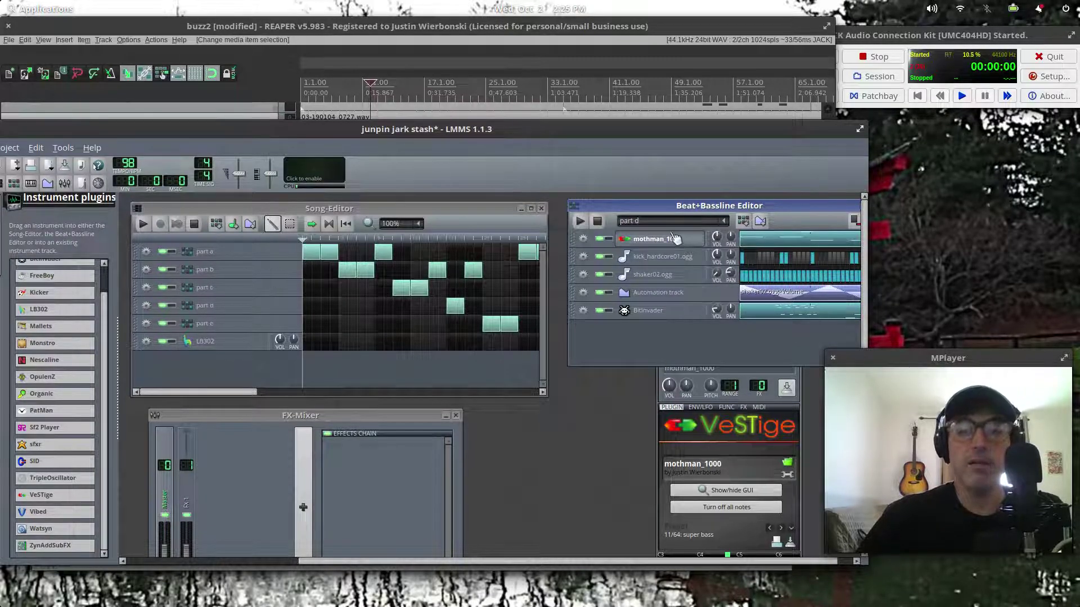
{"action": "scroll", "coordinate": [700, 222], "scroll_direction": "down", "scroll_amount": 1}
{"action": "scroll", "coordinate": [703, 225], "scroll_direction": "up", "scroll_amount": 1}
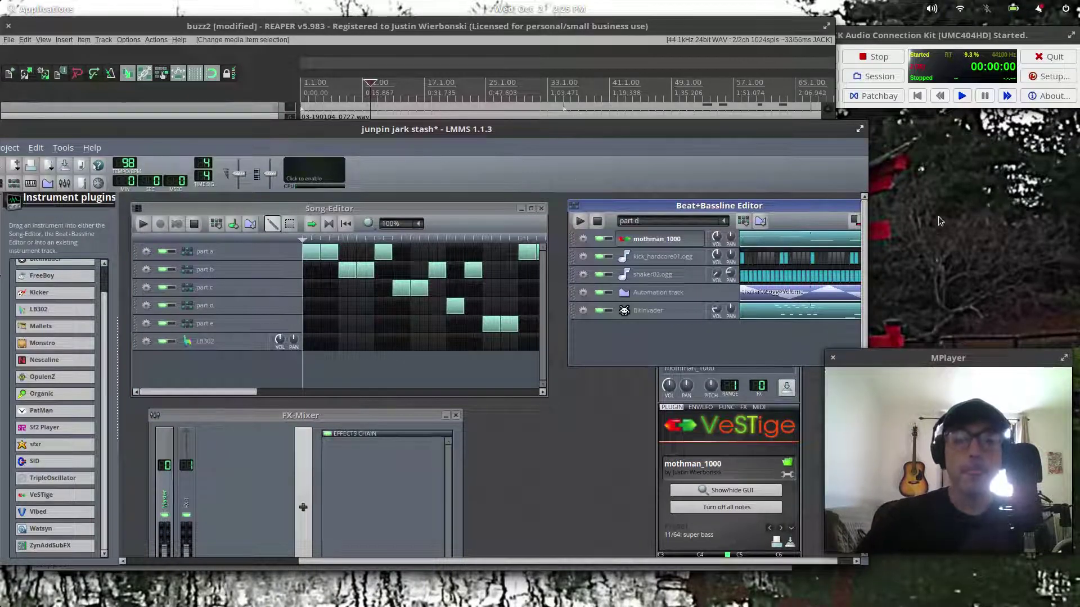
Switch to REAPER, view the first mothman_1000 recorded MIDI item in the MIDI editor, and close the editor
{"action": "left_click_drag", "start_coordinate": [515, 127], "coordinate": [543, 96]}
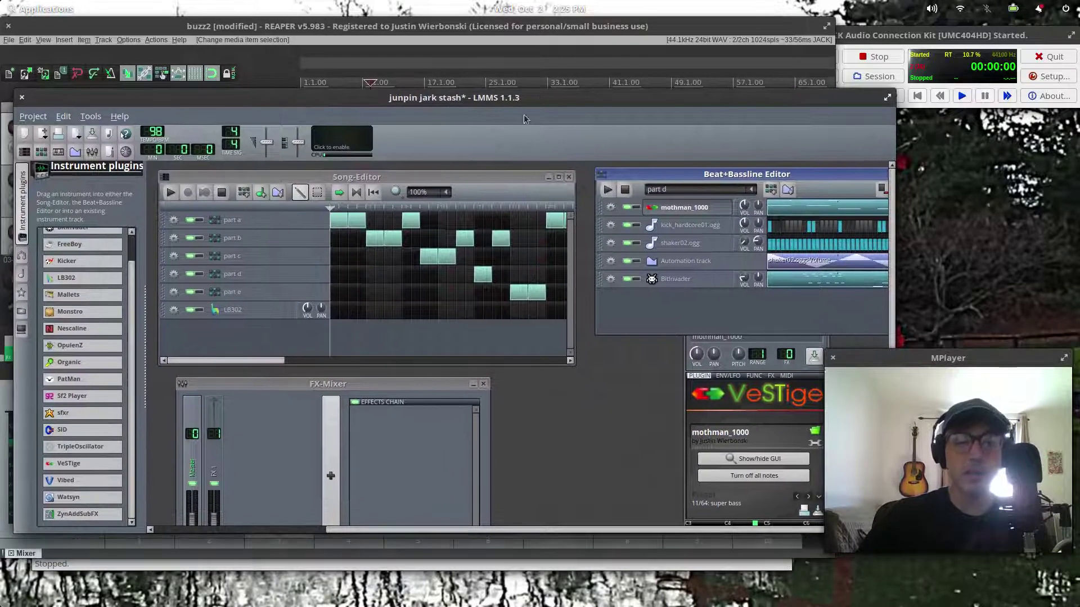
{"action": "left_click", "coordinate": [328, 28]}
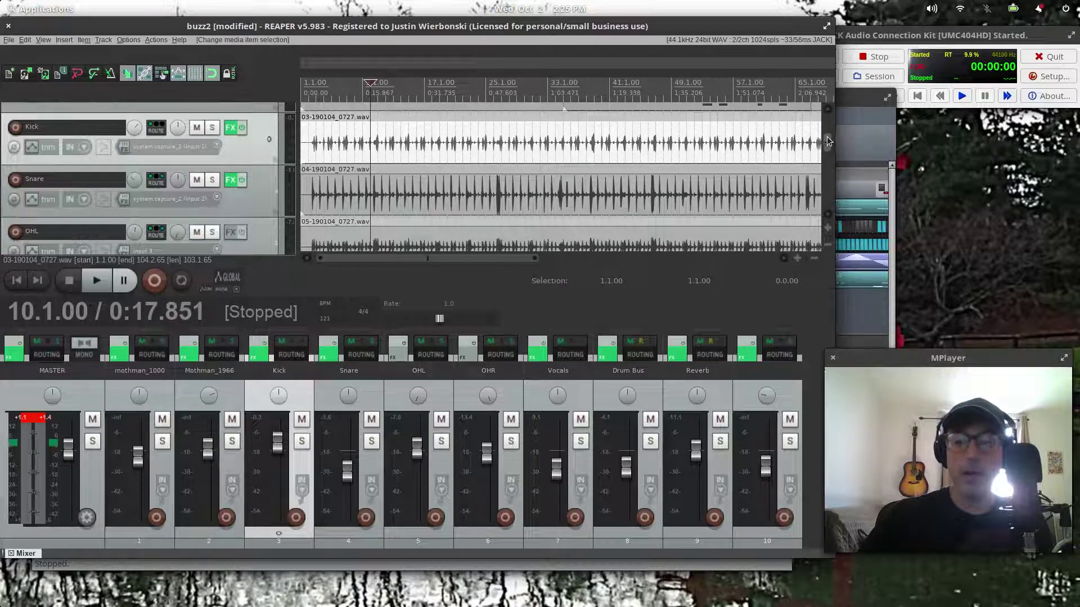
{"action": "scroll", "coordinate": [827, 140], "scroll_direction": "up", "scroll_amount": 3}
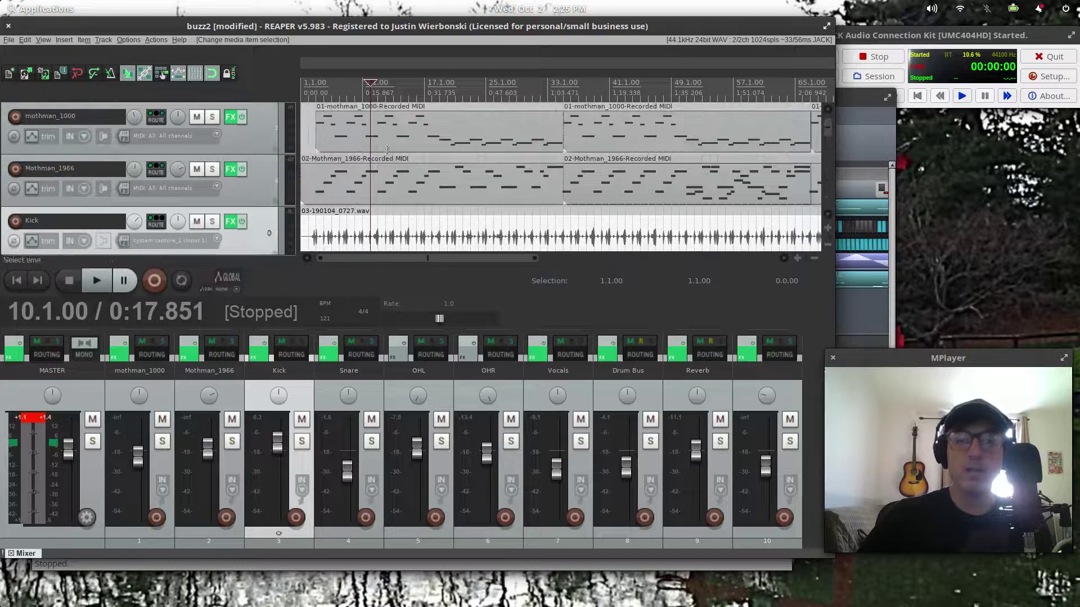
{"action": "double_click", "coordinate": [352, 137]}
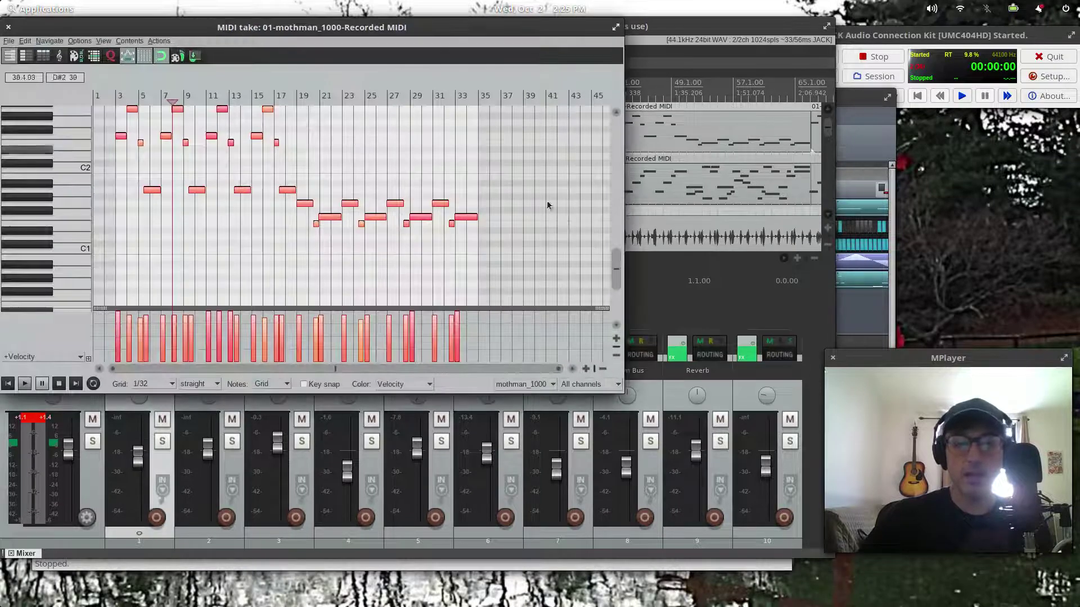
{"action": "left_click", "coordinate": [9, 26]}
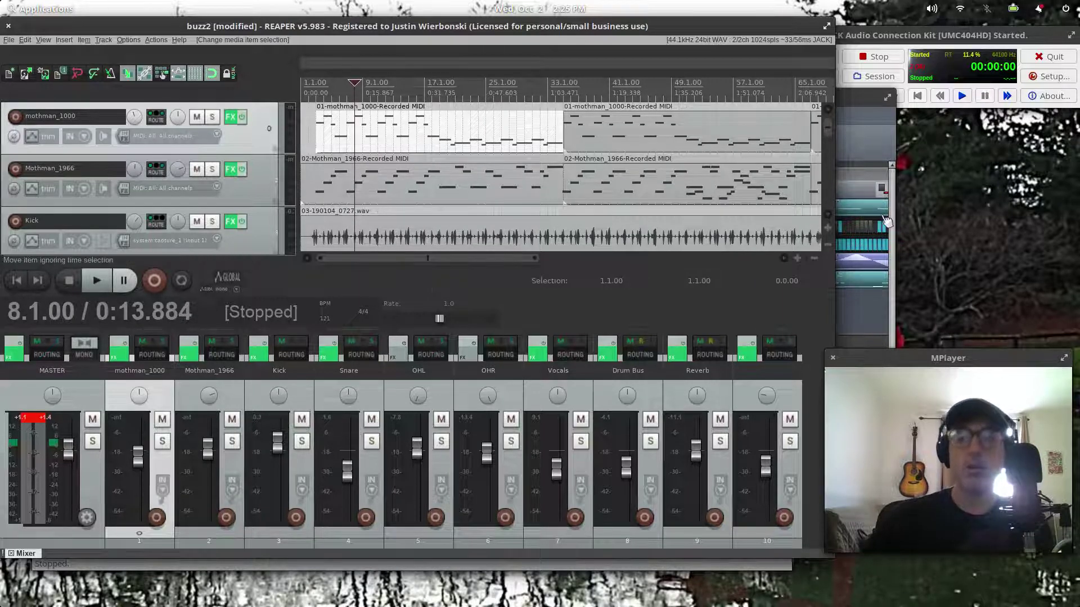
Switch by way of LMMS to the Audacity recording and look through the list of available effects
{"action": "left_click", "coordinate": [858, 98]}
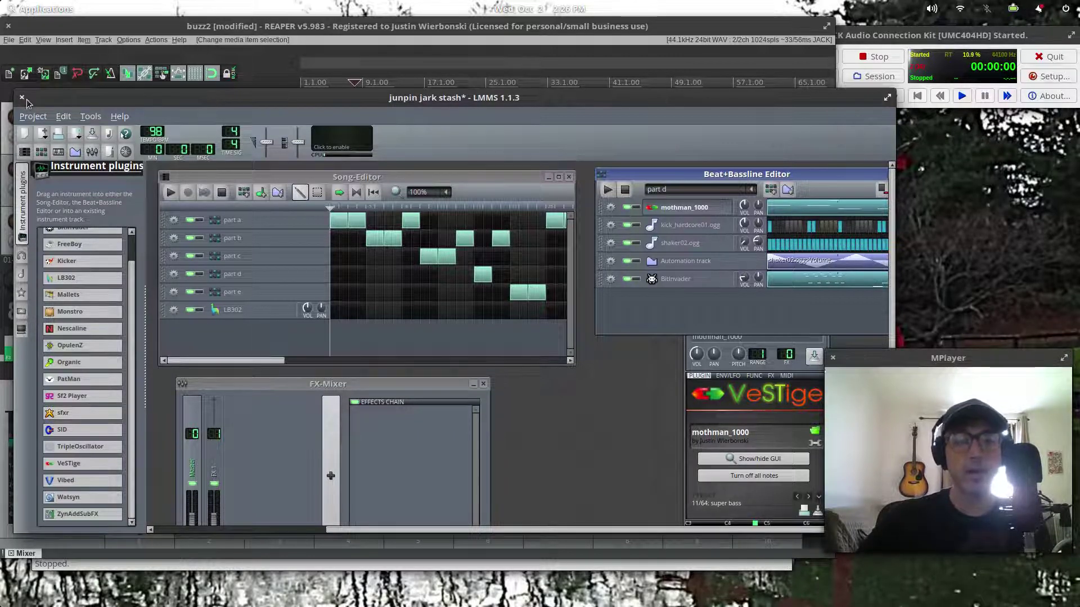
{"action": "mouse_move", "coordinate": [591, 596]}
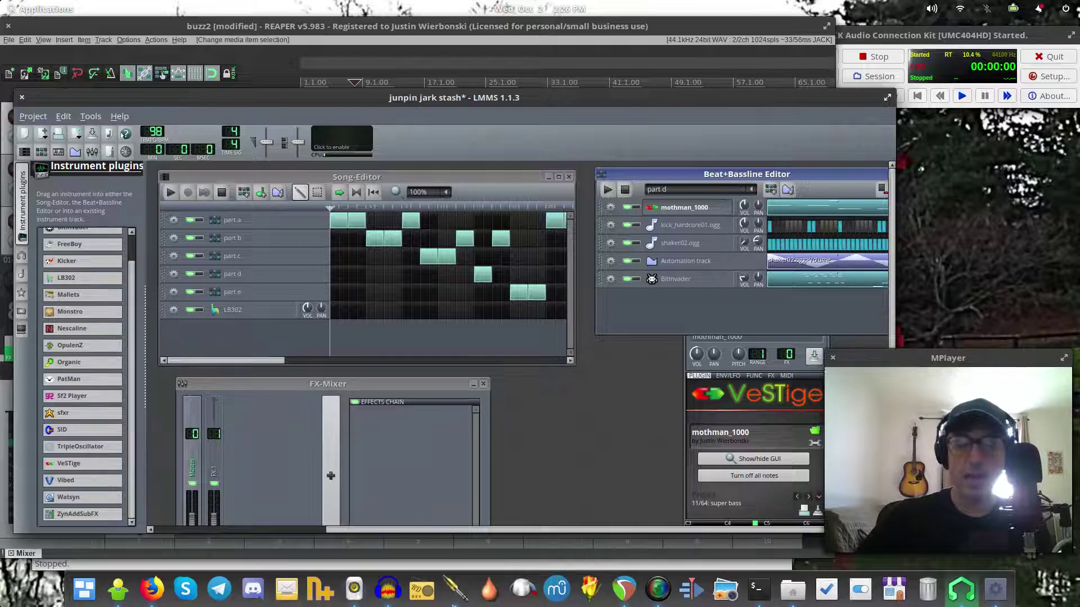
{"action": "left_click", "coordinate": [387, 597]}
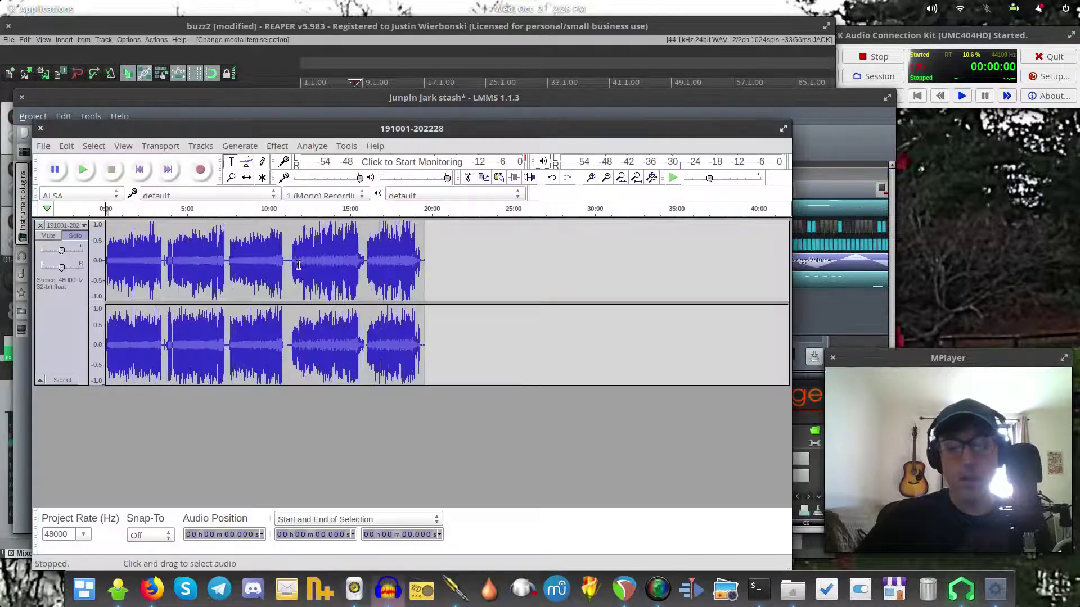
{"action": "left_click_drag", "start_coordinate": [261, 129], "coordinate": [304, 85]}
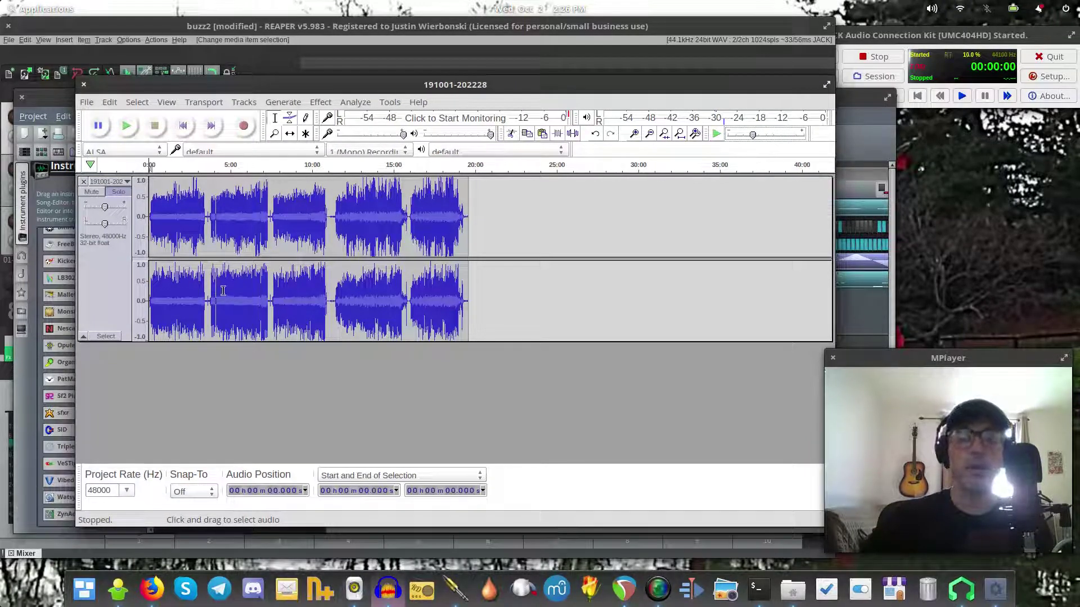
{"action": "left_click", "coordinate": [319, 104]}
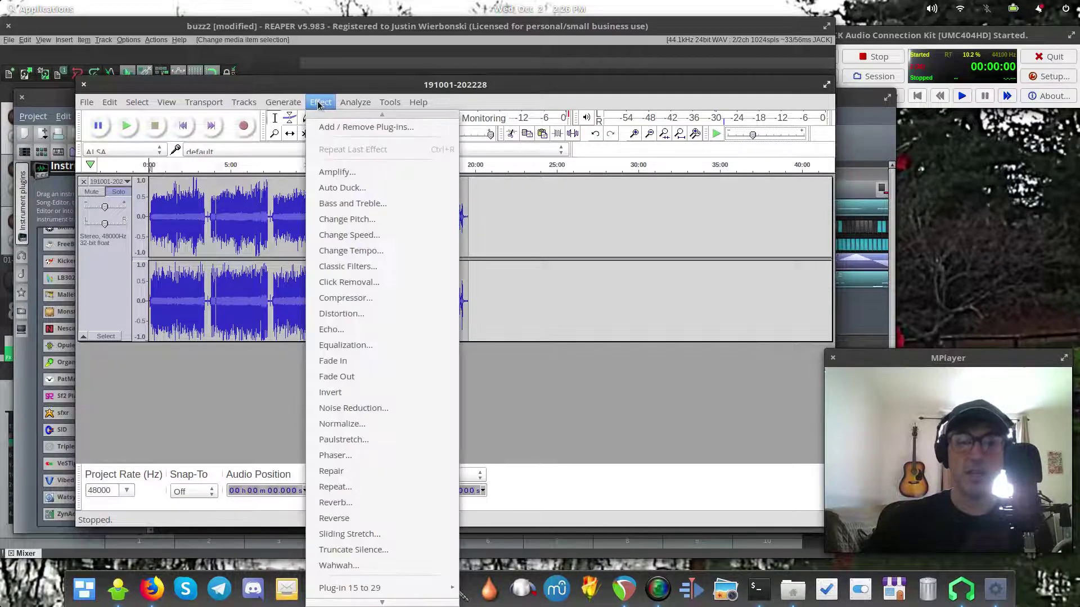
{"action": "left_click", "coordinate": [319, 104]}
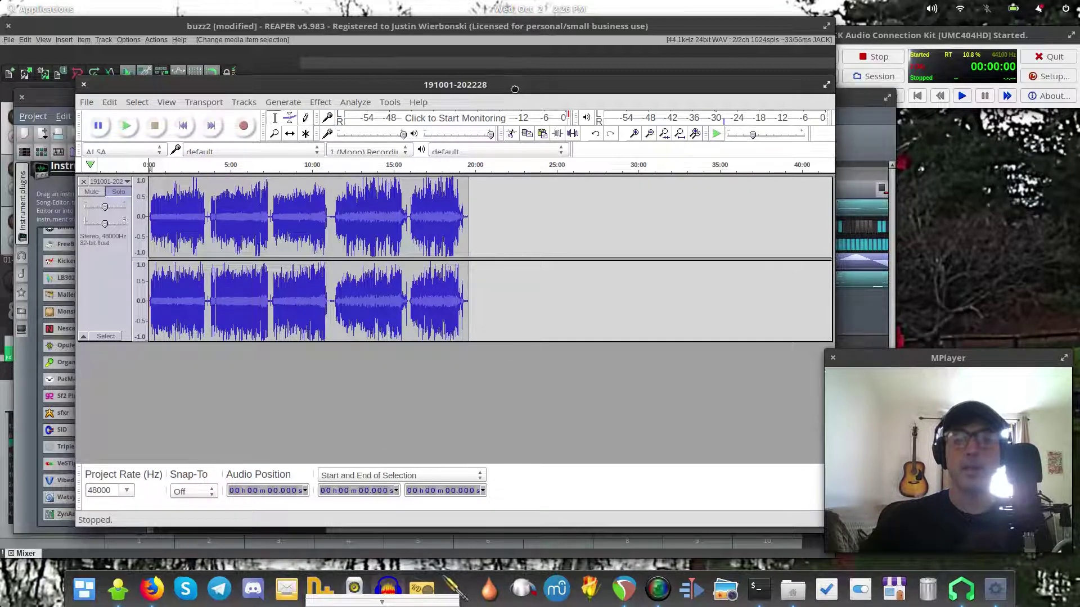
Move the Audacity window aside and bring the LMMS project window to the front
{"action": "left_click_drag", "start_coordinate": [514, 89], "coordinate": [597, 102]}
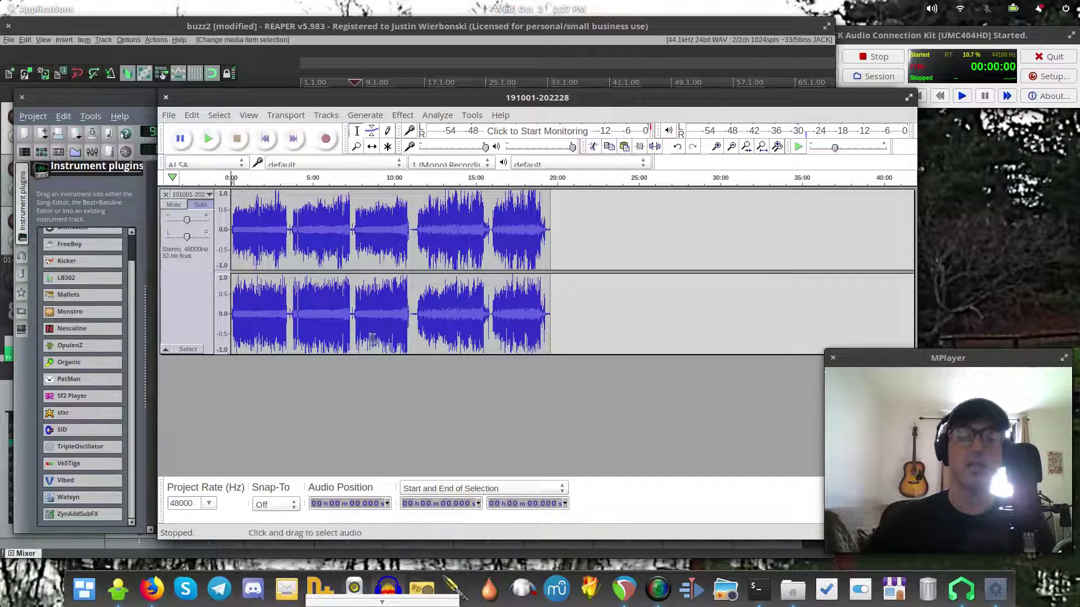
{"action": "left_click_drag", "start_coordinate": [349, 98], "coordinate": [254, 92]}
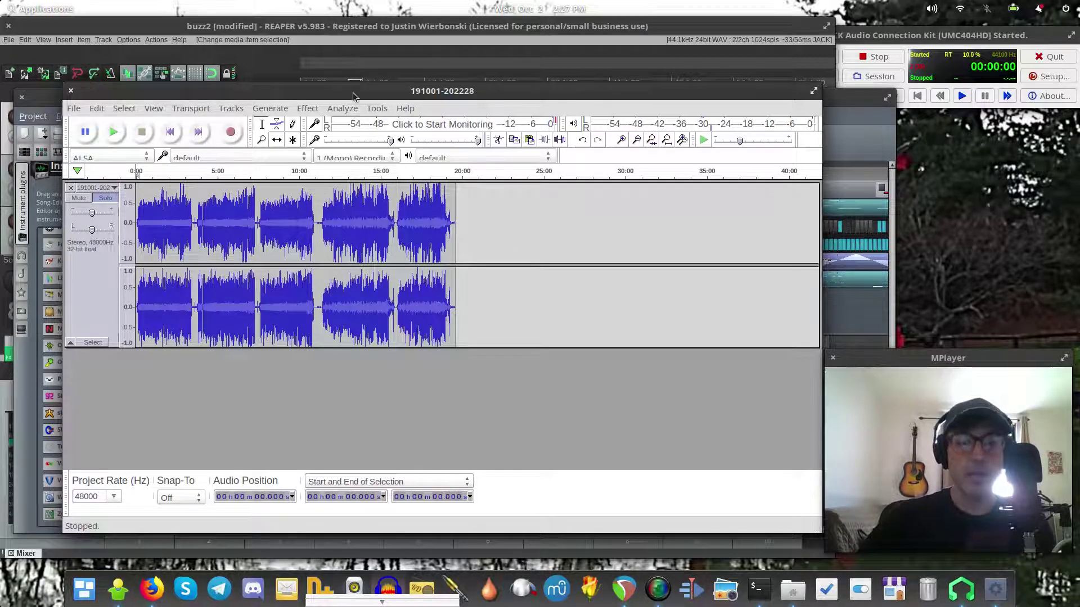
{"action": "left_click_drag", "start_coordinate": [337, 92], "coordinate": [534, 99]}
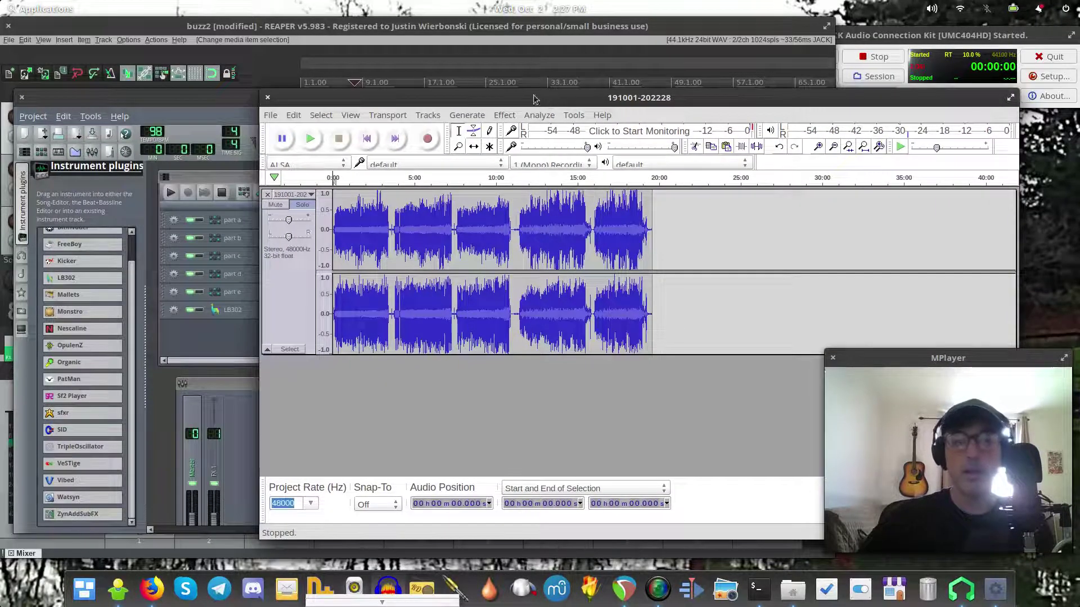
{"action": "left_click", "coordinate": [215, 99]}
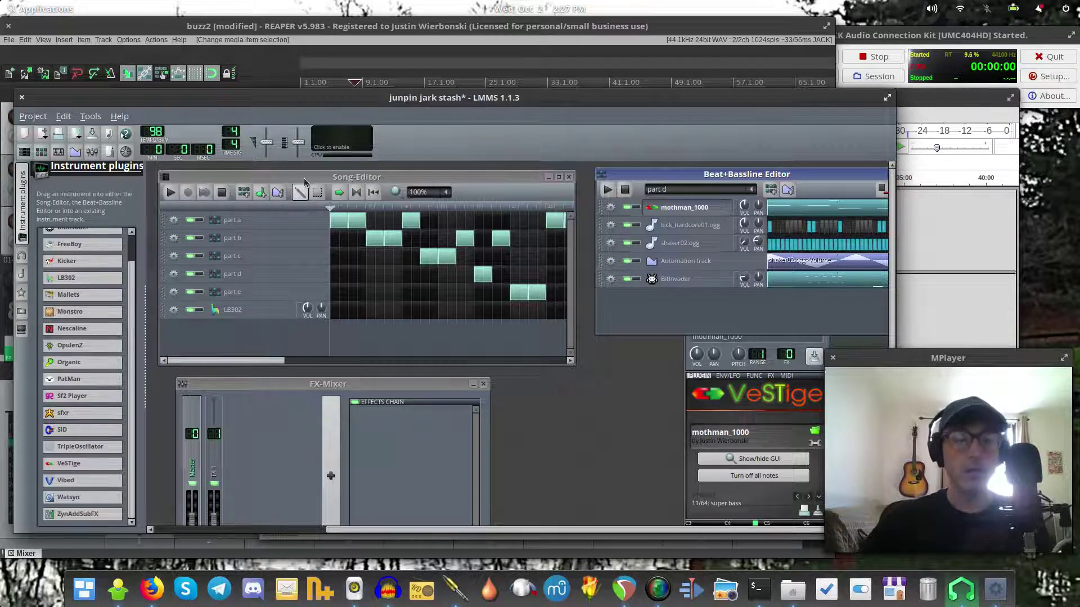
{"action": "left_click_drag", "start_coordinate": [344, 98], "coordinate": [339, 68]}
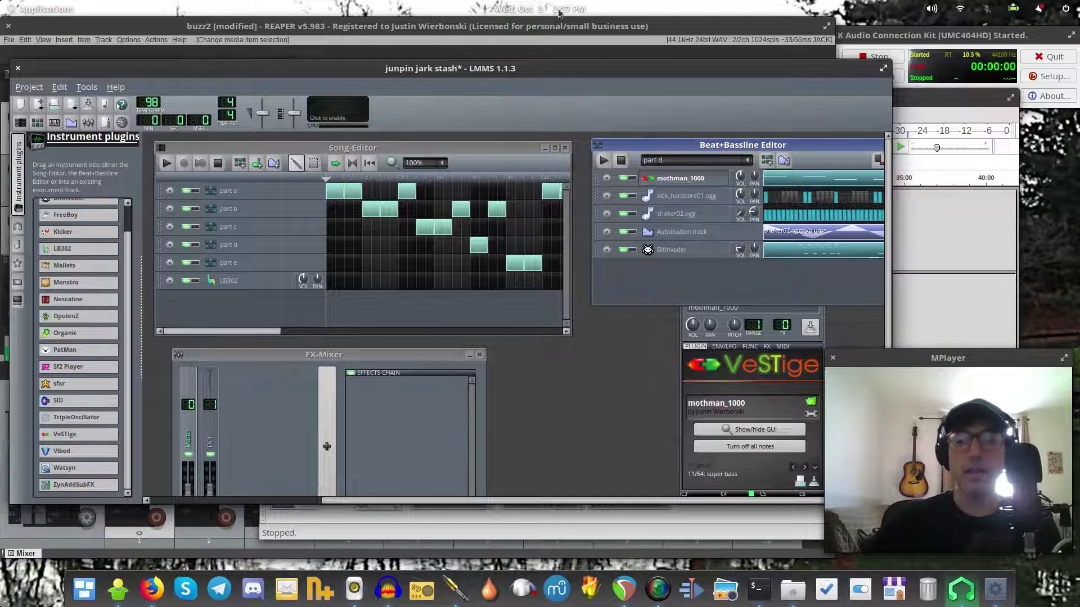
Switch to REAPER to view the buzz2 project and return to the Audacity recording
{"action": "left_click", "coordinate": [508, 28]}
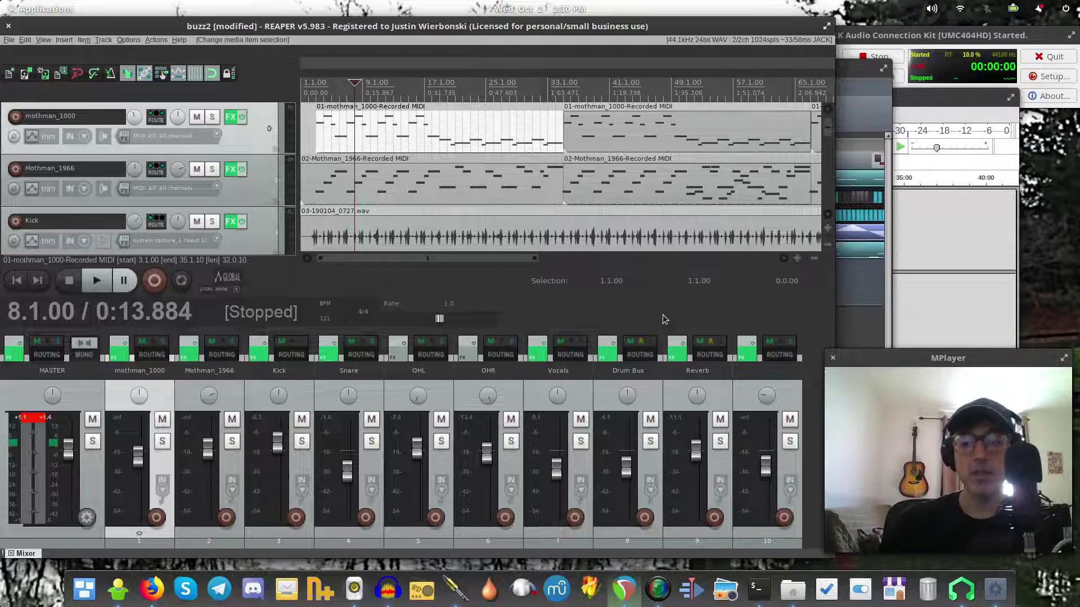
{"action": "left_click", "coordinate": [942, 100]}
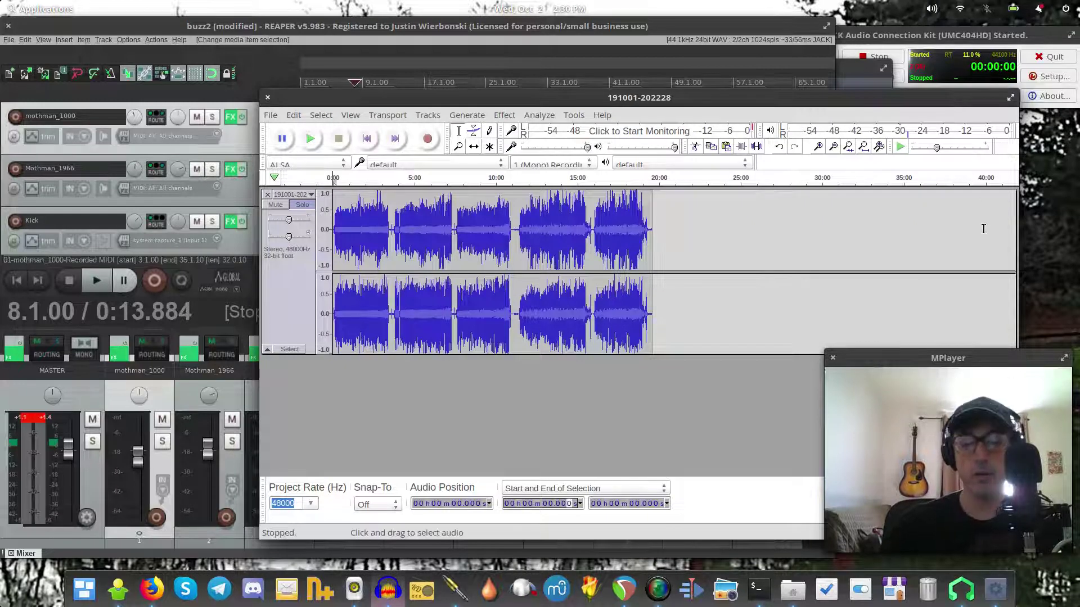